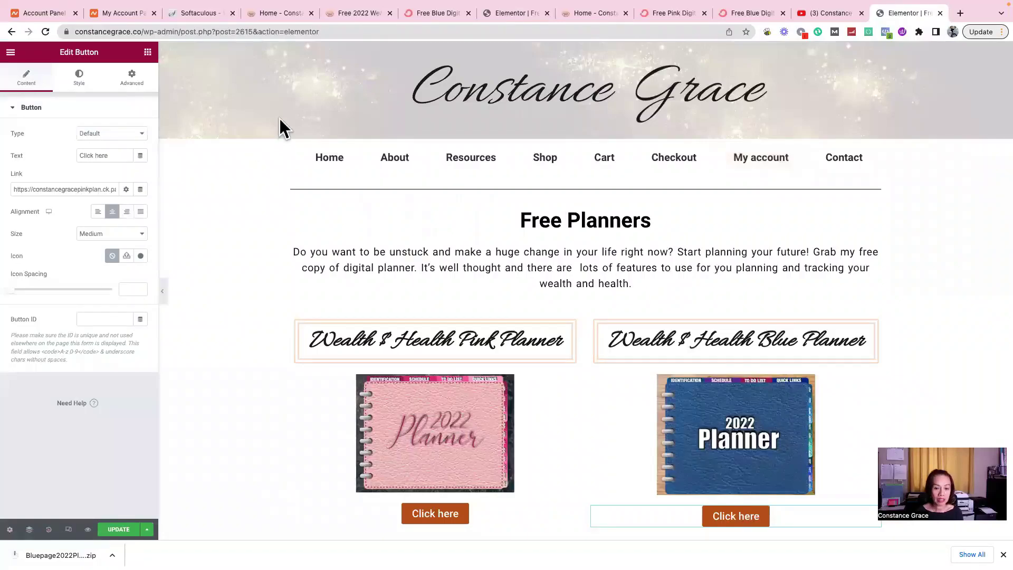
Step: Look through the website's home page down to the section offering the free Wealth & Health 2022 planner
scroll(274, 147, "down", 1)
scroll(295, 126, "up", 1)
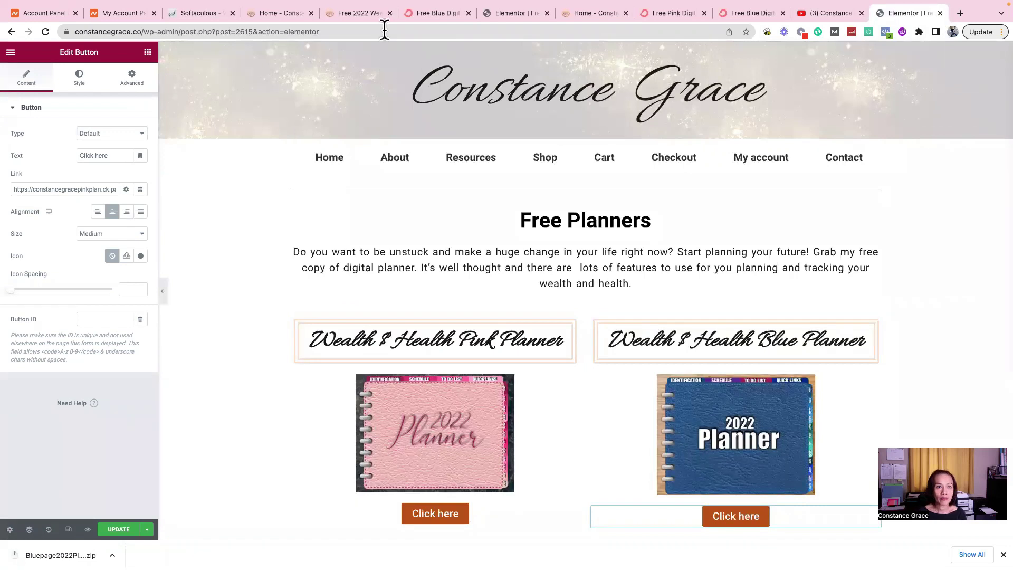
left_click(271, 15)
scroll(295, 171, "up", 5)
scroll(289, 171, "up", 8)
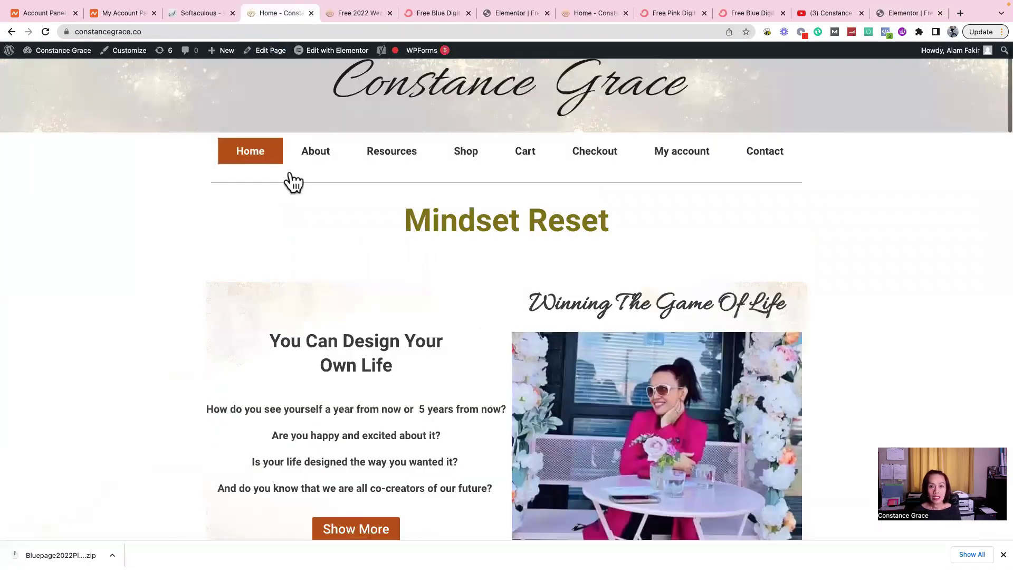
scroll(291, 181, "up", 1)
scroll(290, 181, "down", 2)
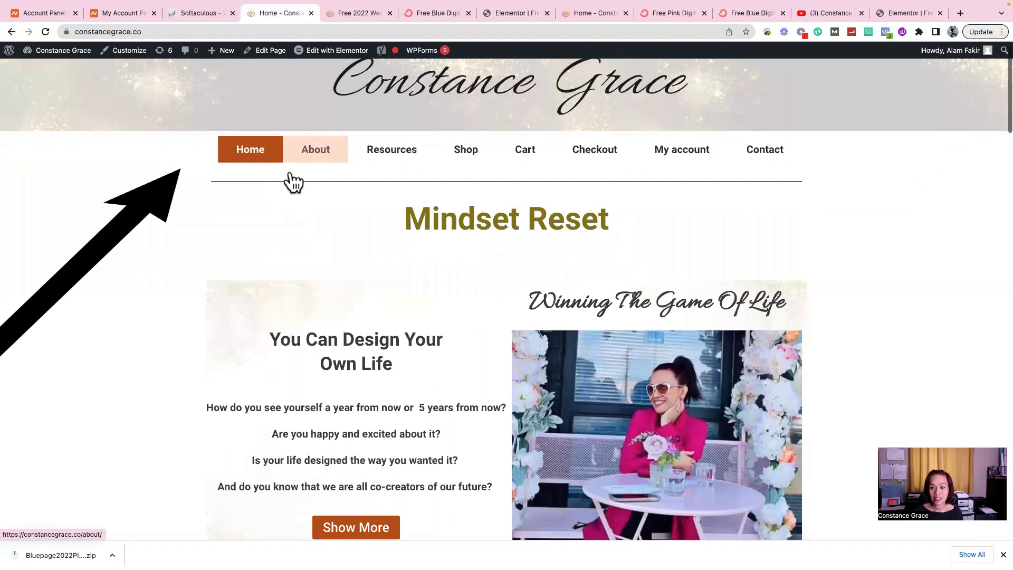
scroll(290, 171, "down", 3)
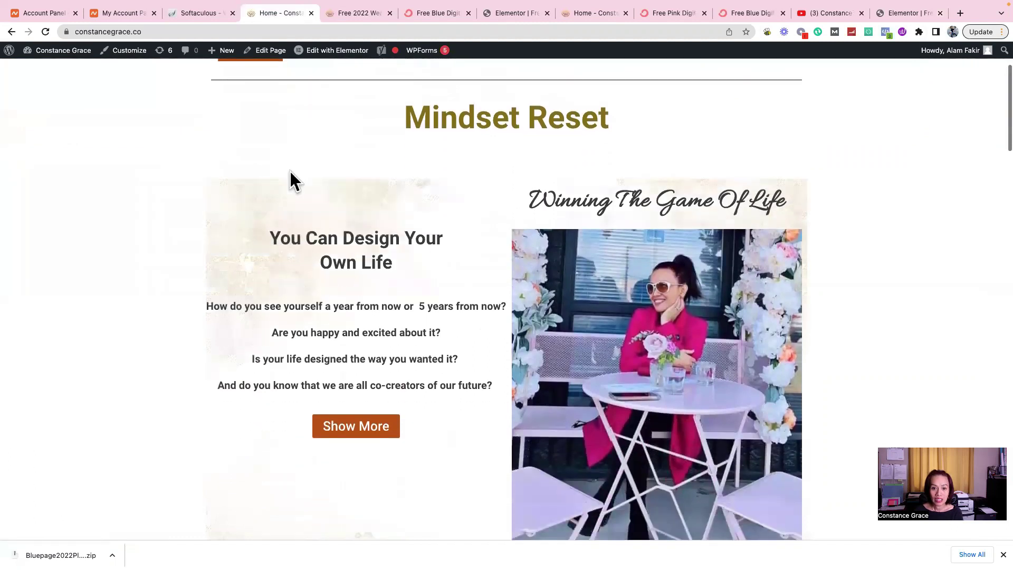
scroll(290, 171, "down", 2)
scroll(290, 171, "up", 2)
scroll(289, 171, "down", 2)
scroll(290, 171, "down", 5)
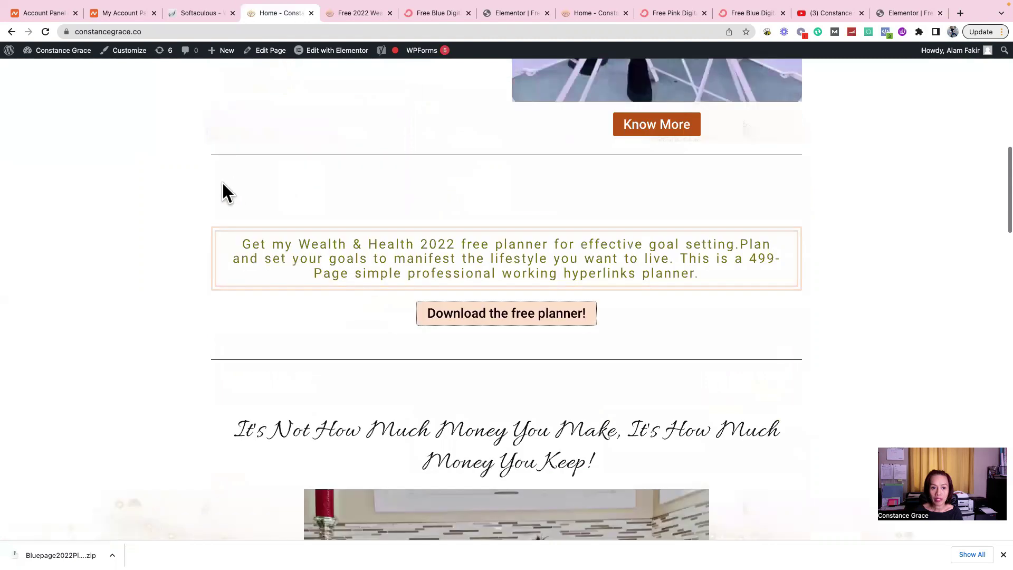
scroll(232, 188, "down", 1)
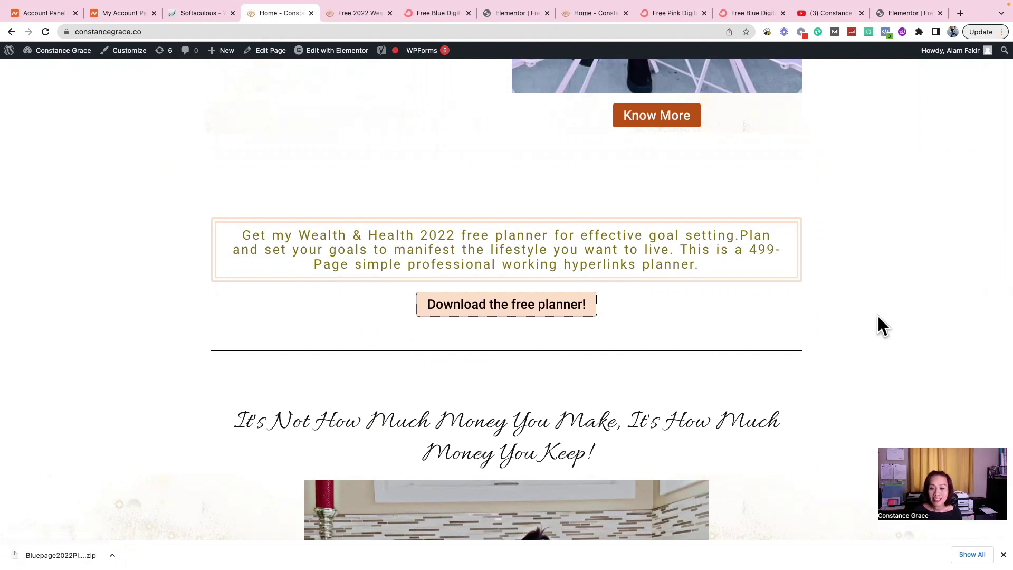
scroll(877, 315, "down", 1)
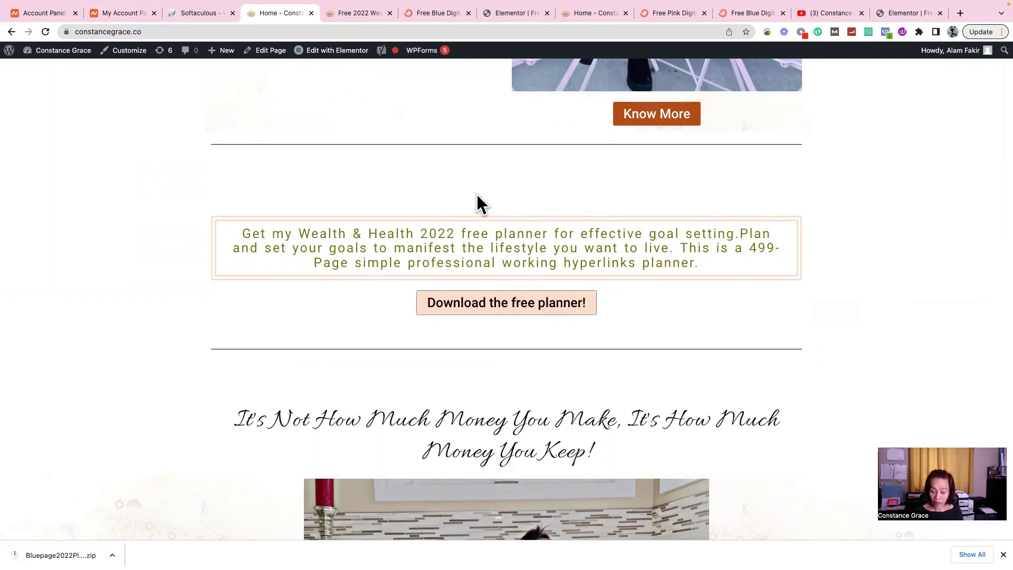
Step: Follow the home page's free planner download link through to the pink planner's sign-up page
left_click(514, 308)
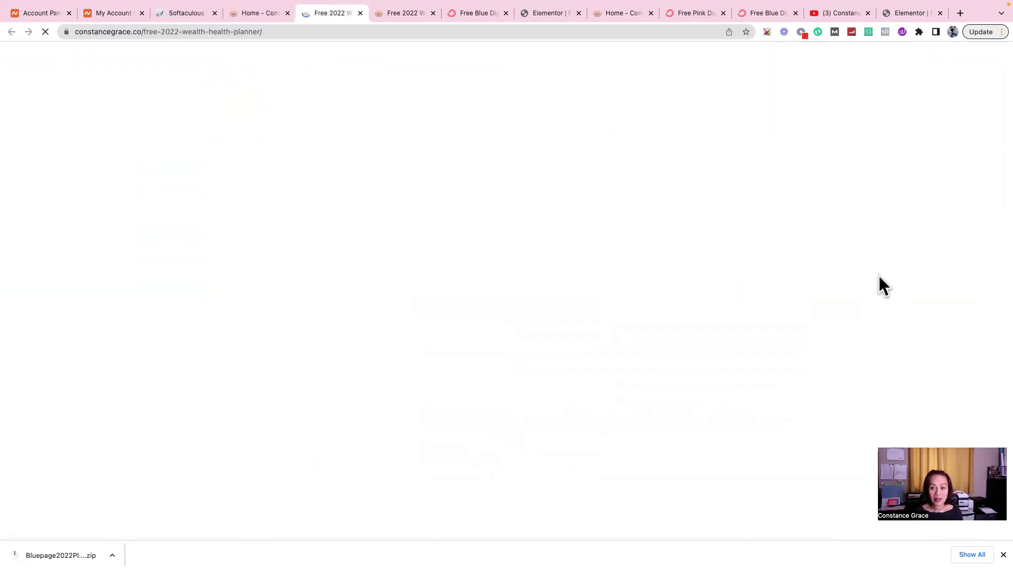
scroll(844, 290, "down", 3)
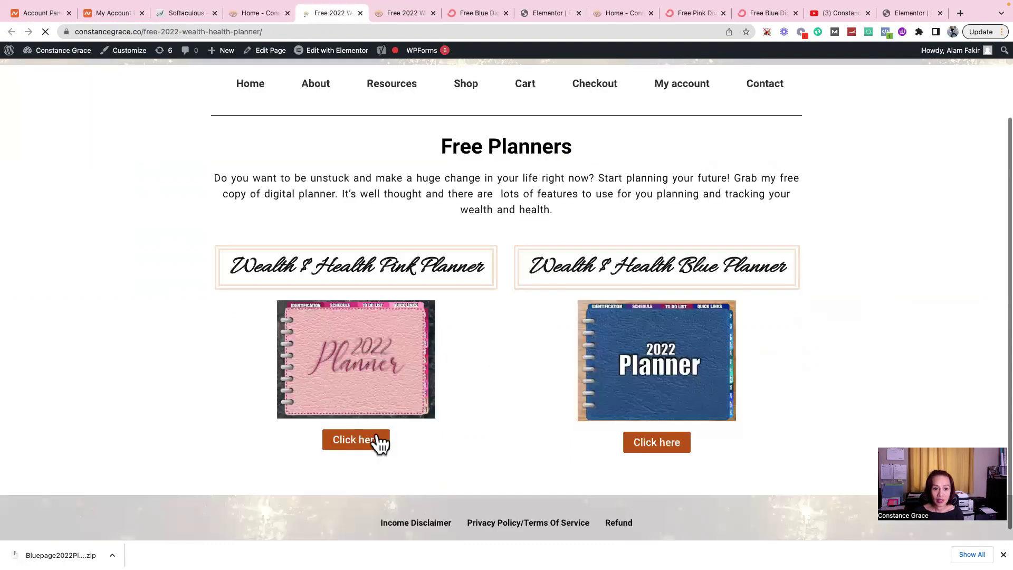
left_click(360, 439)
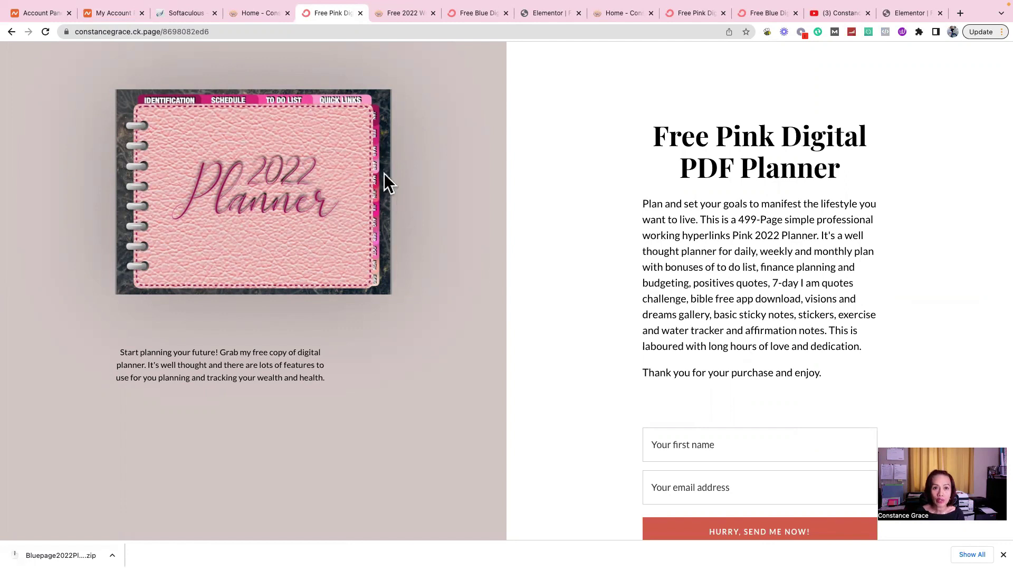
Step: From the home page, go to the WordPress Media Library and copy the file URL of the Gold PolkaDot 2022 planner zip
left_click(255, 13)
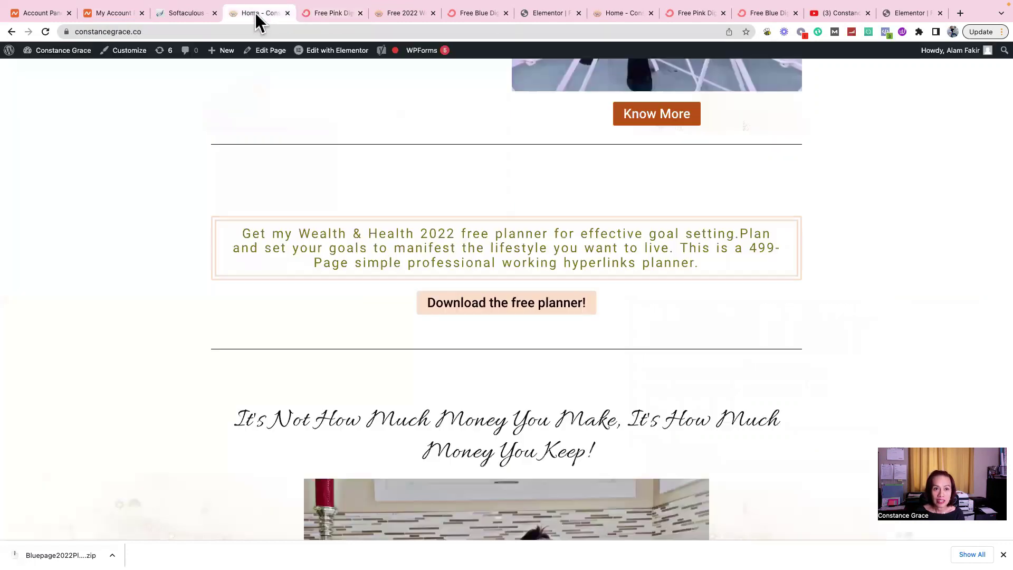
scroll(476, 126, "up", 10)
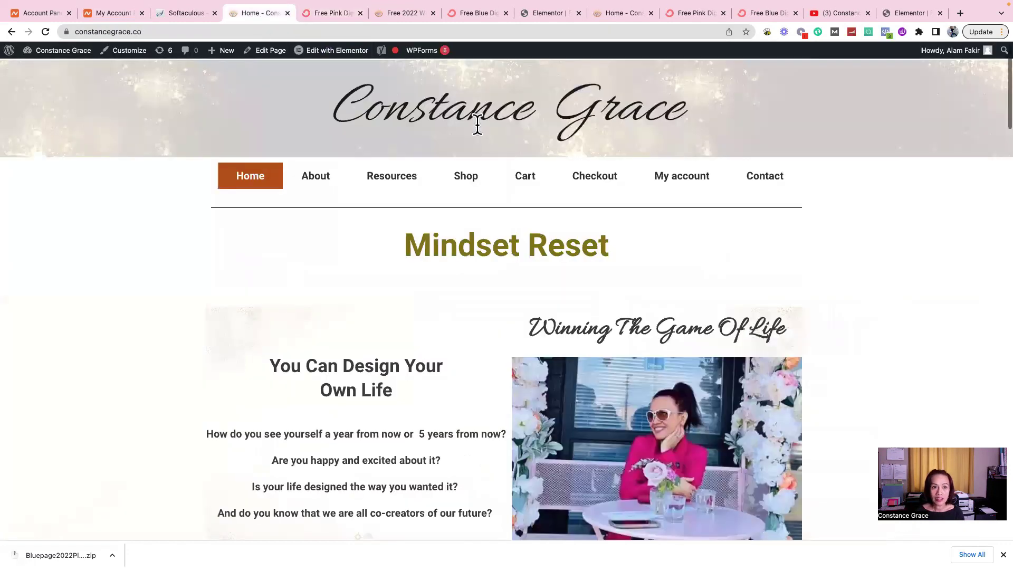
key("ctrl+Tab")
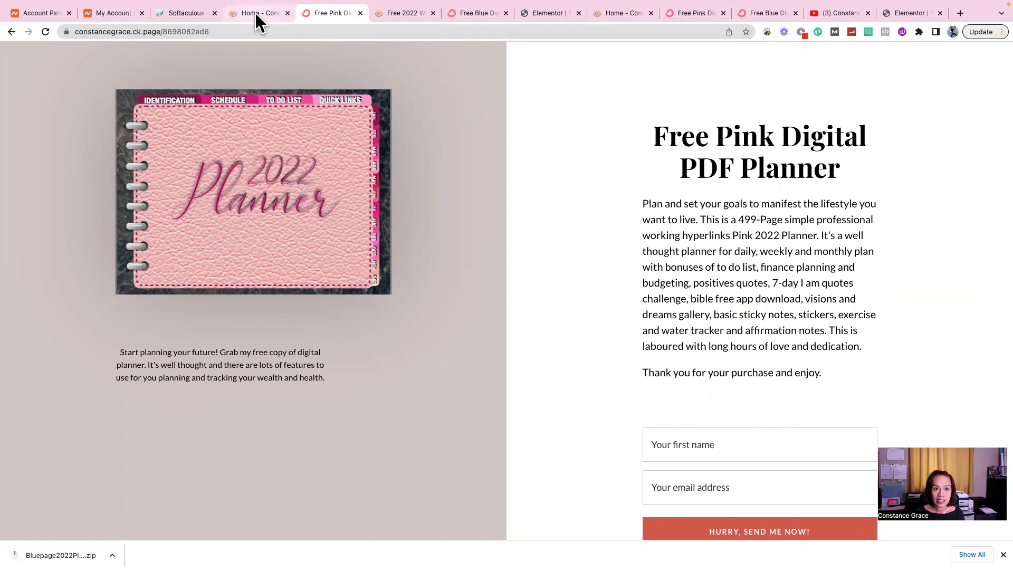
left_click(255, 13)
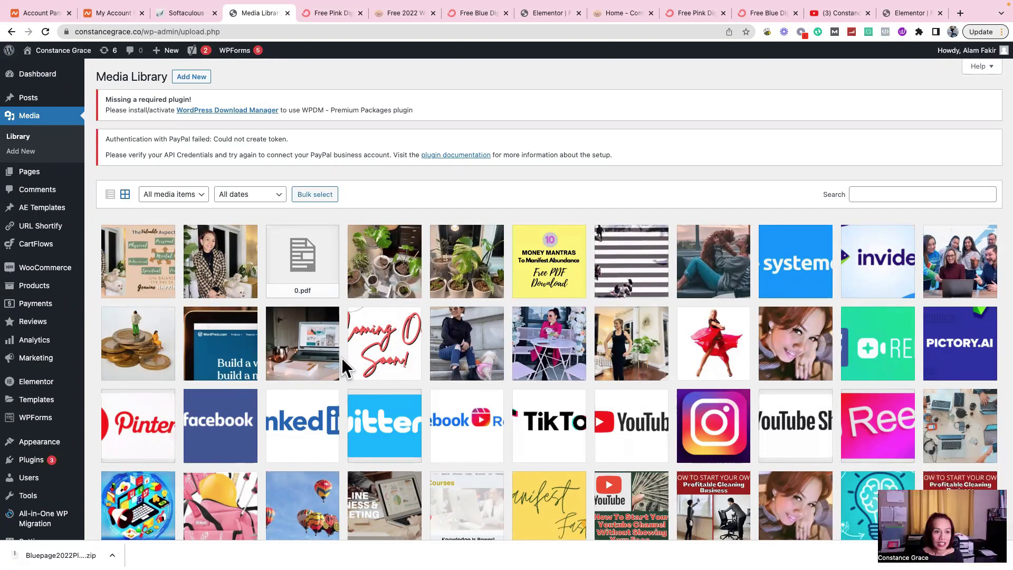
scroll(181, 344, "down", 2)
scroll(181, 344, "down", 4)
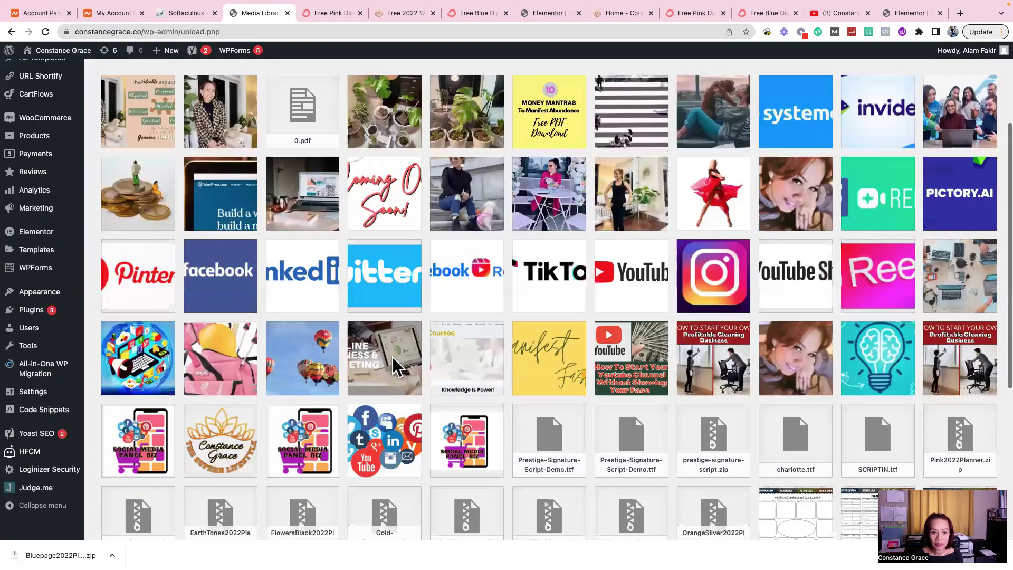
scroll(381, 384, "down", 6)
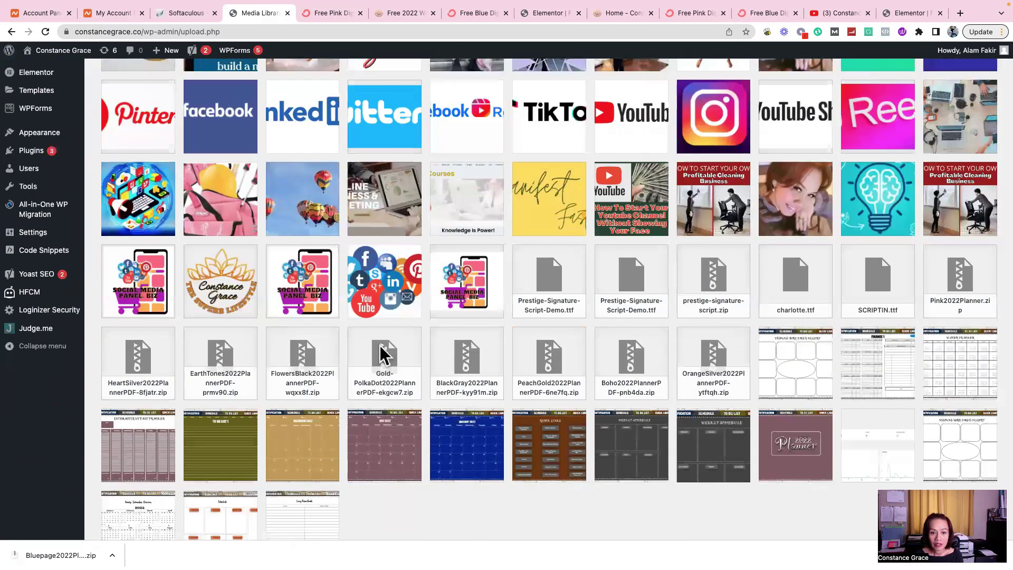
left_click(383, 354)
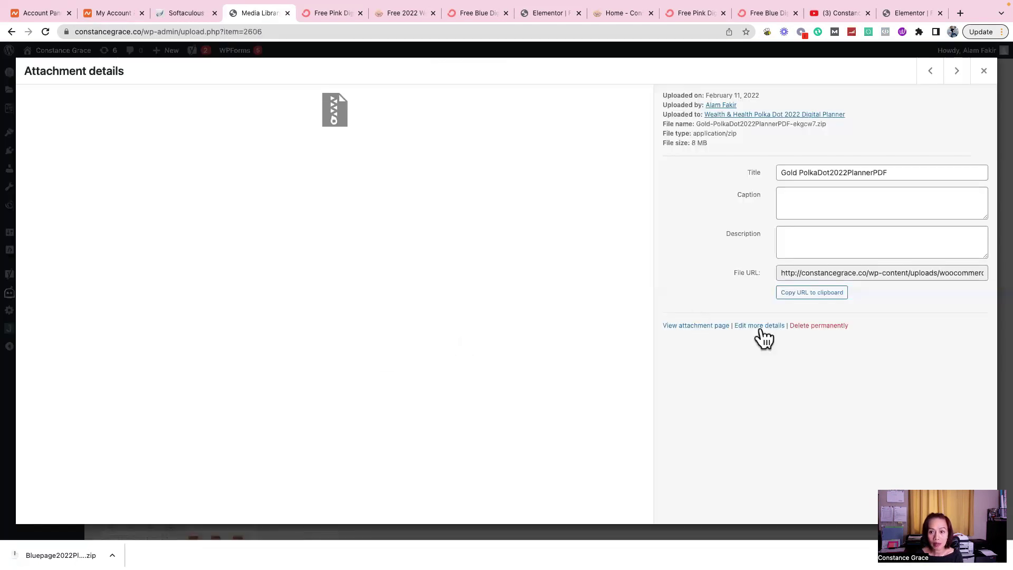
left_click(804, 295)
Step: Load the copied file URL in a new browser tab to download the planner zip
left_click(959, 15)
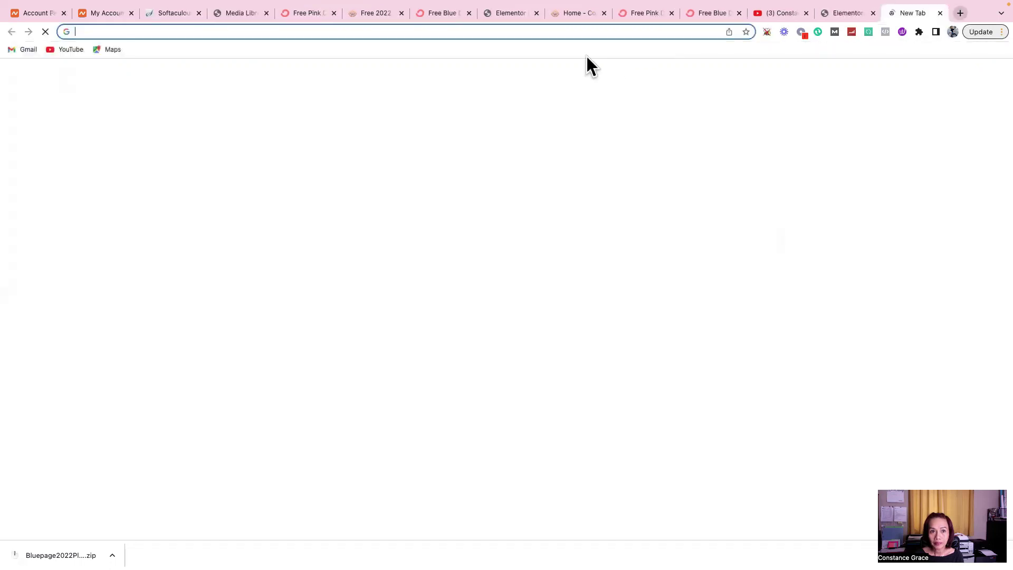
right_click(438, 34)
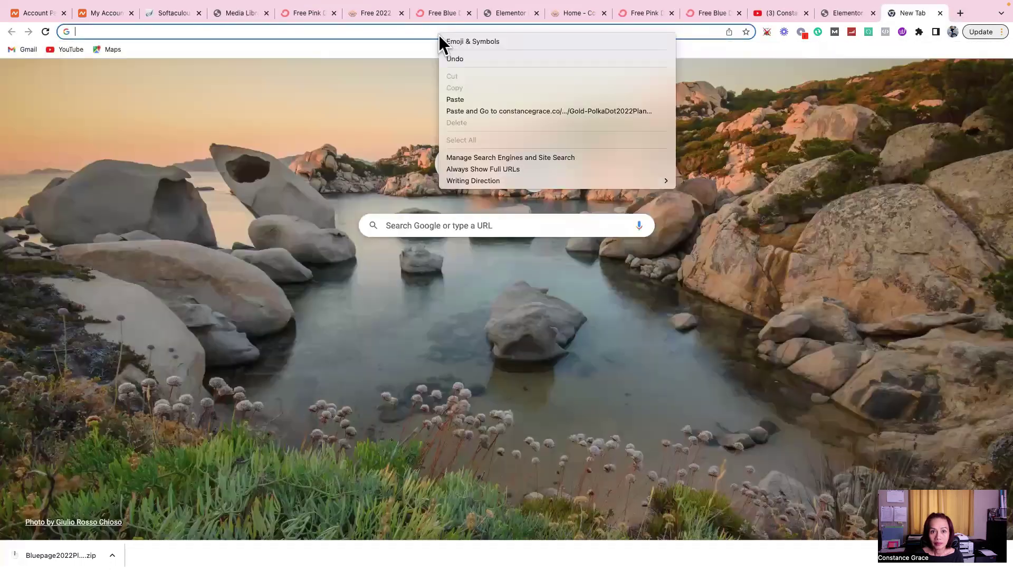
left_click(485, 99)
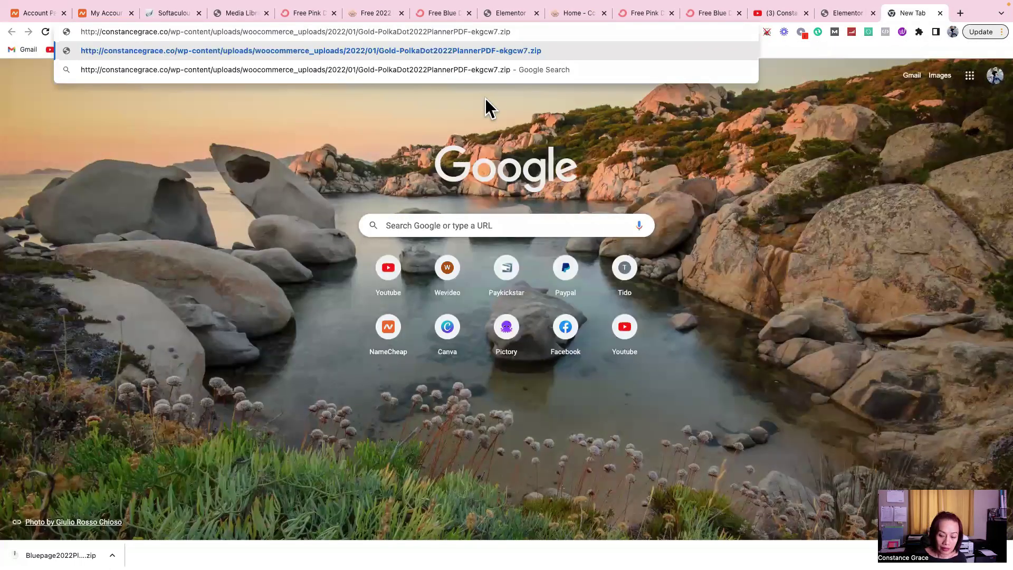
key("Return")
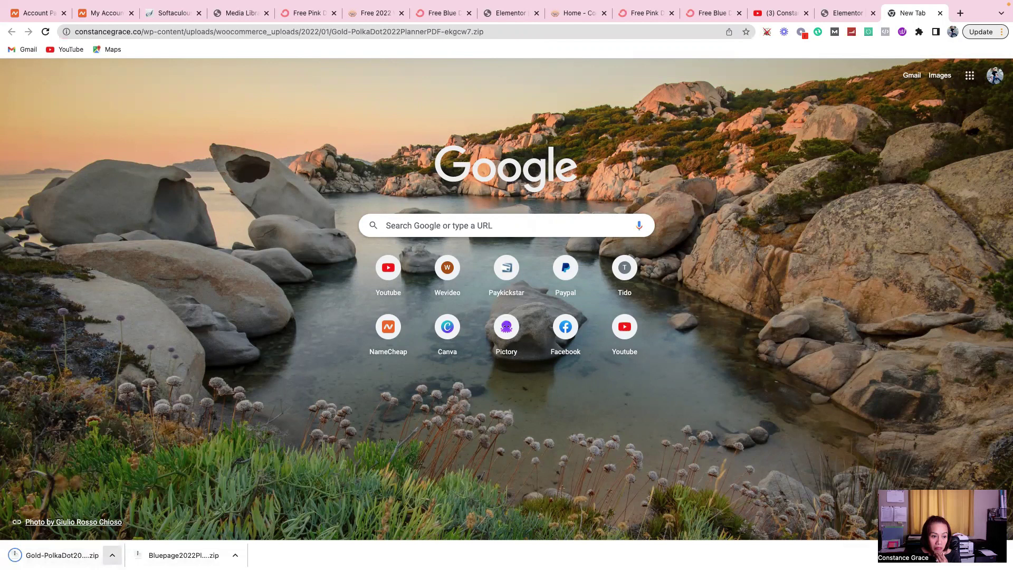
Step: Open the downloaded Gold PolkaDot planner zip, close the Downloads folder window, and switch back to Chrome
left_click(112, 555)
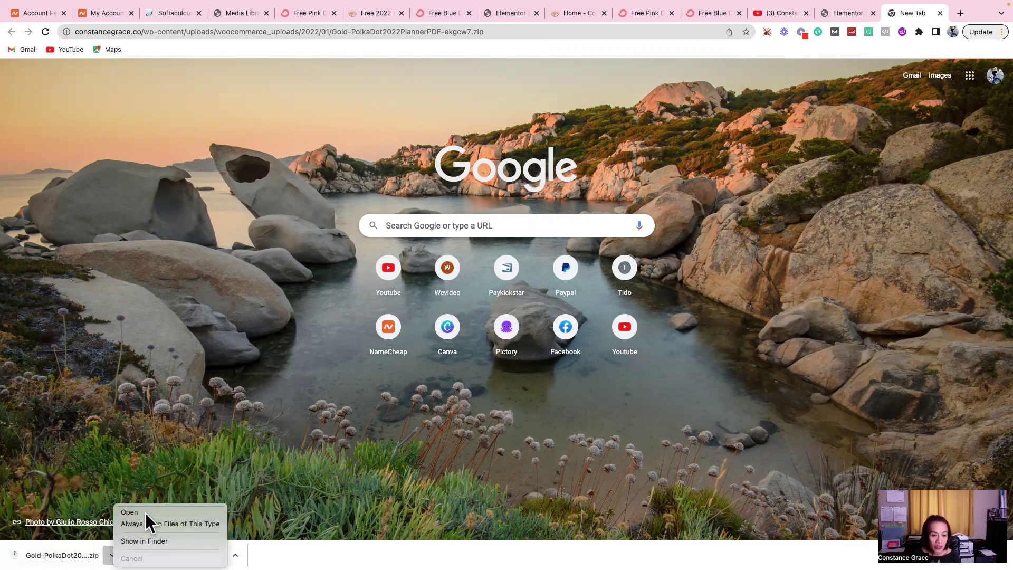
left_click(145, 512)
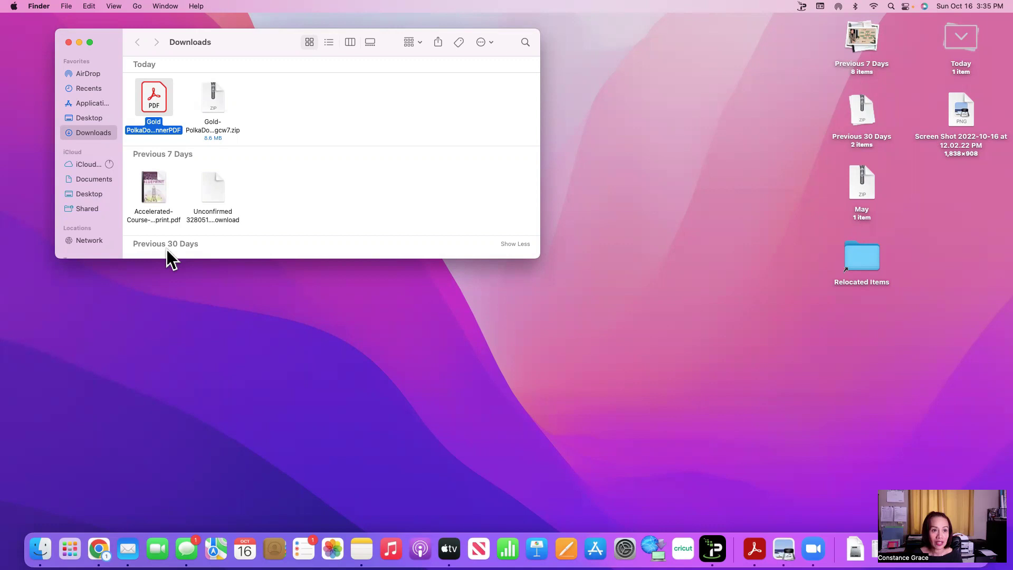
left_click(68, 42)
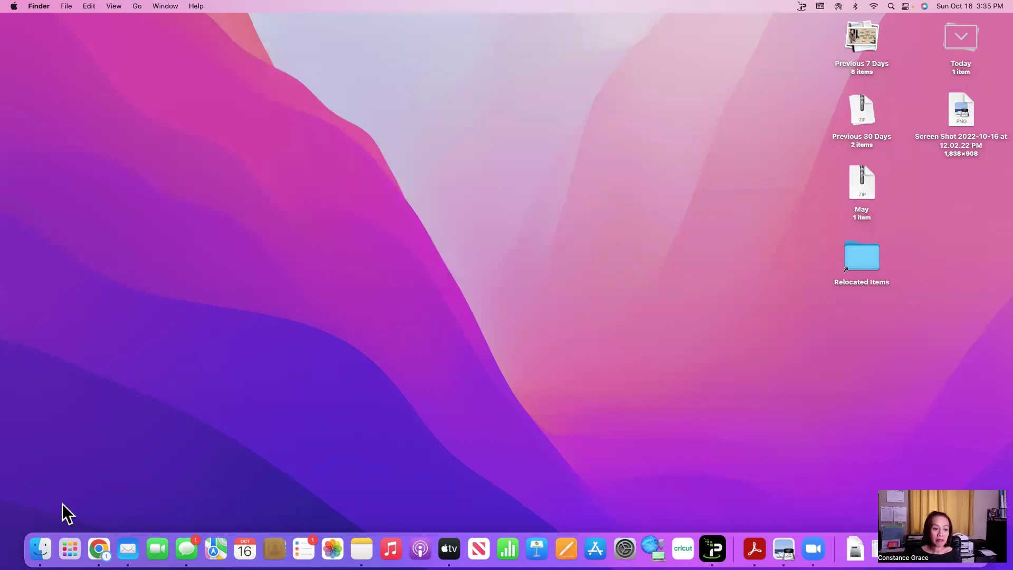
left_click(98, 549)
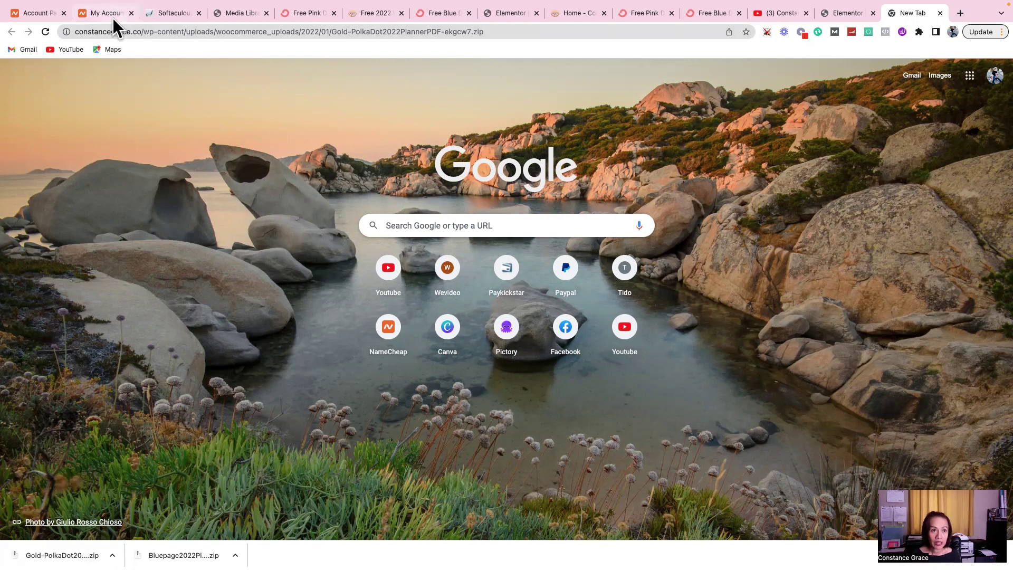
Step: Close the browser tab with the Namecheap account dashboard
left_click(853, 13)
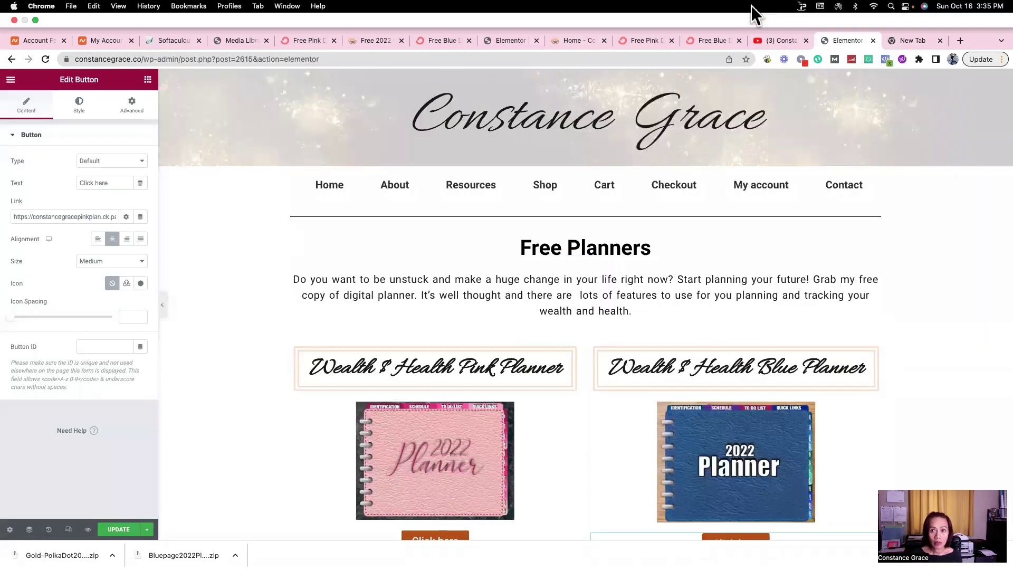
left_click(166, 40)
left_click(103, 42)
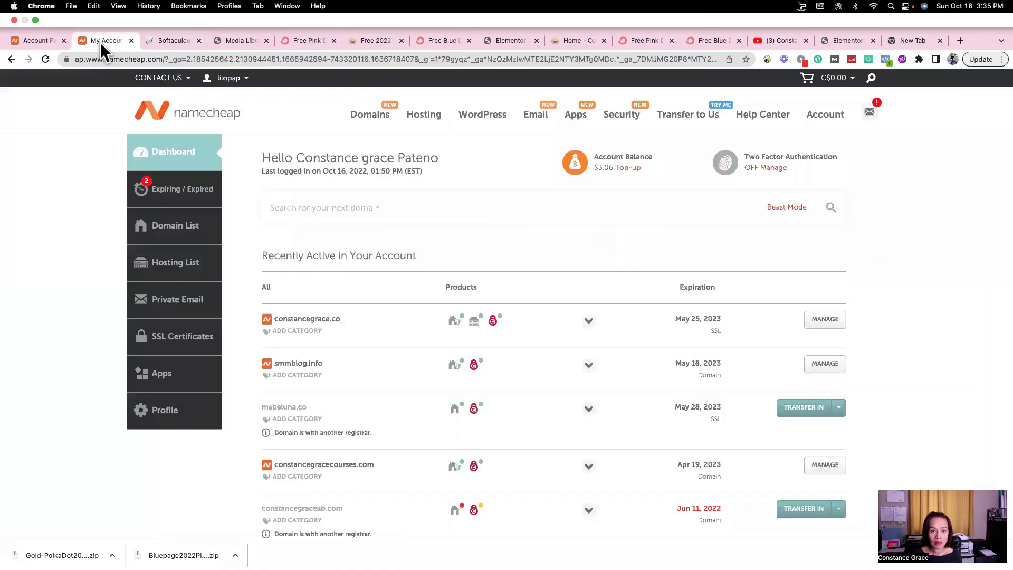
left_click(131, 40)
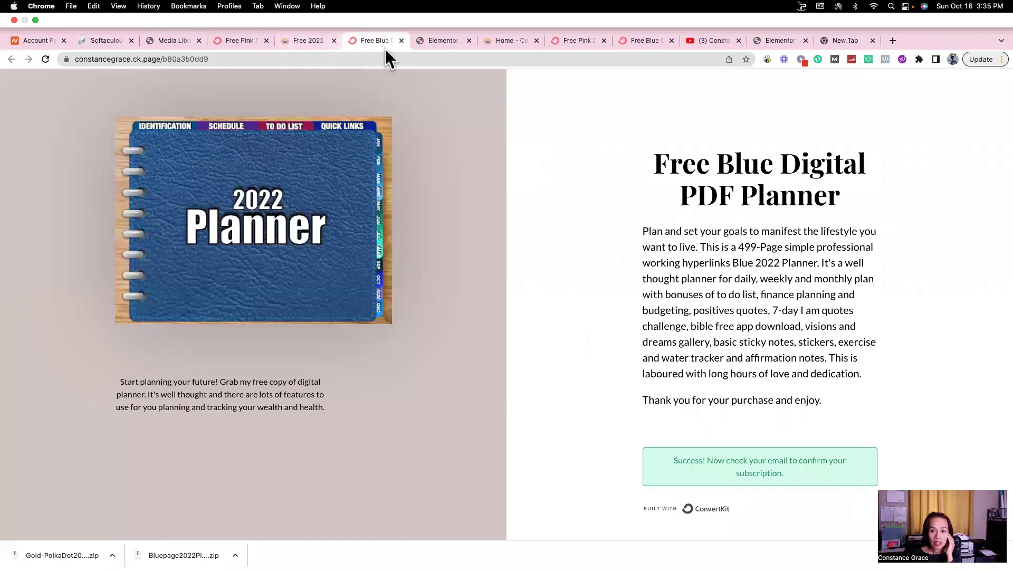
Step: Review the Free Planners page, opening it once more from the website's home page
left_click(289, 40)
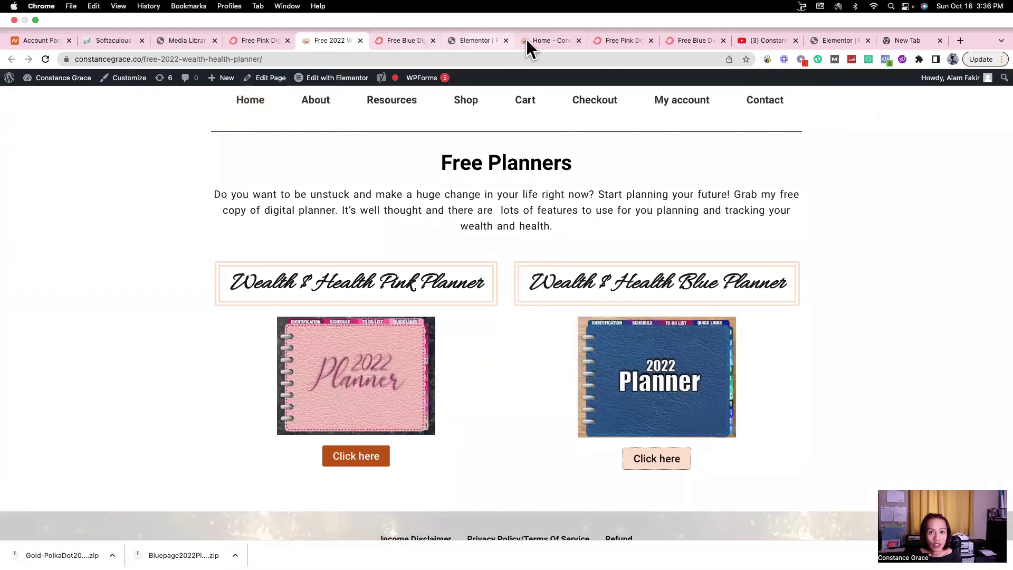
left_click(533, 40)
left_click(469, 476)
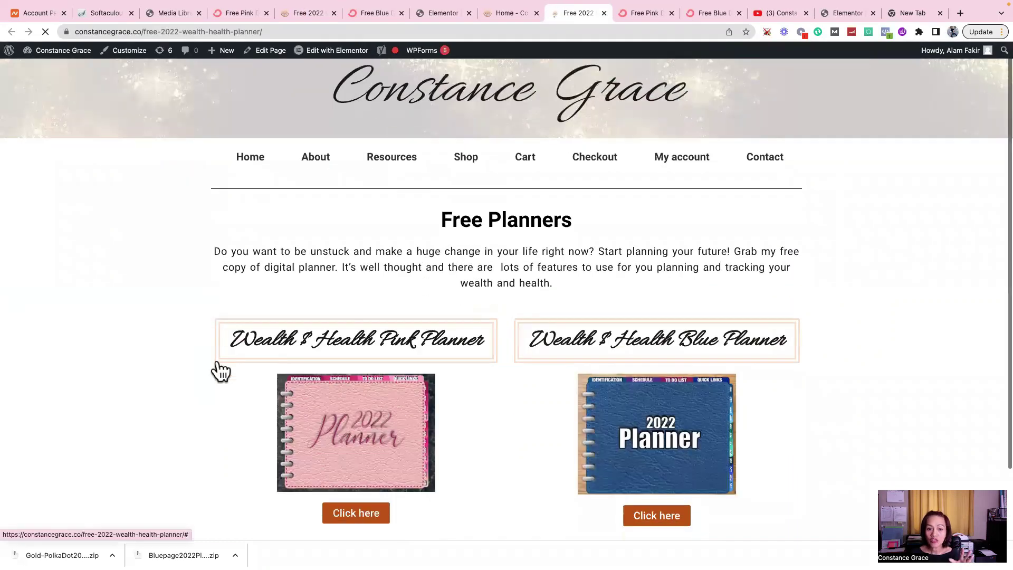
scroll(221, 369, "down", 1)
scroll(220, 369, "up", 1)
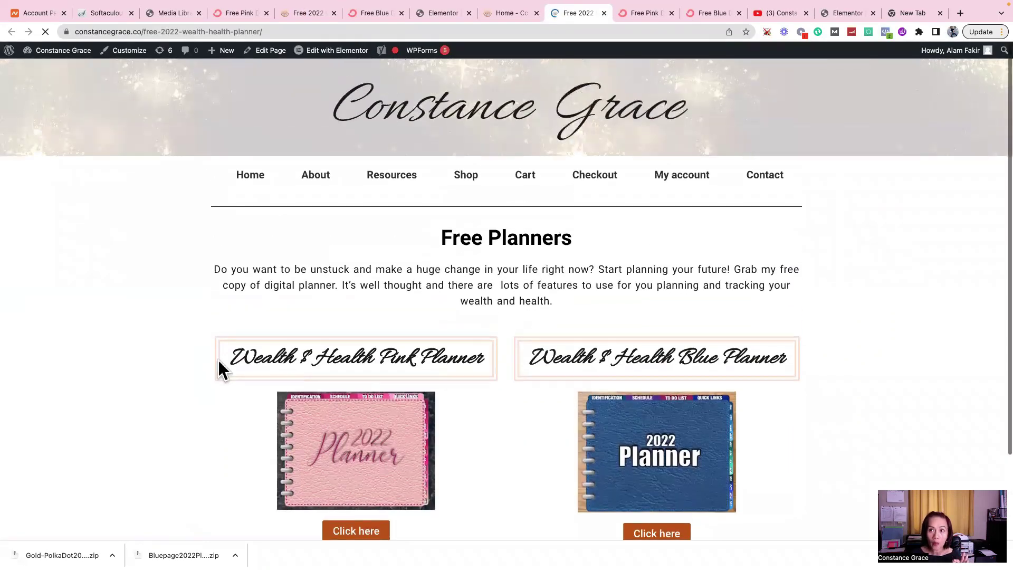
Step: Search Google for convertkit in a new tab and open ConvertKit's pricing page to view its plans
left_click(959, 13)
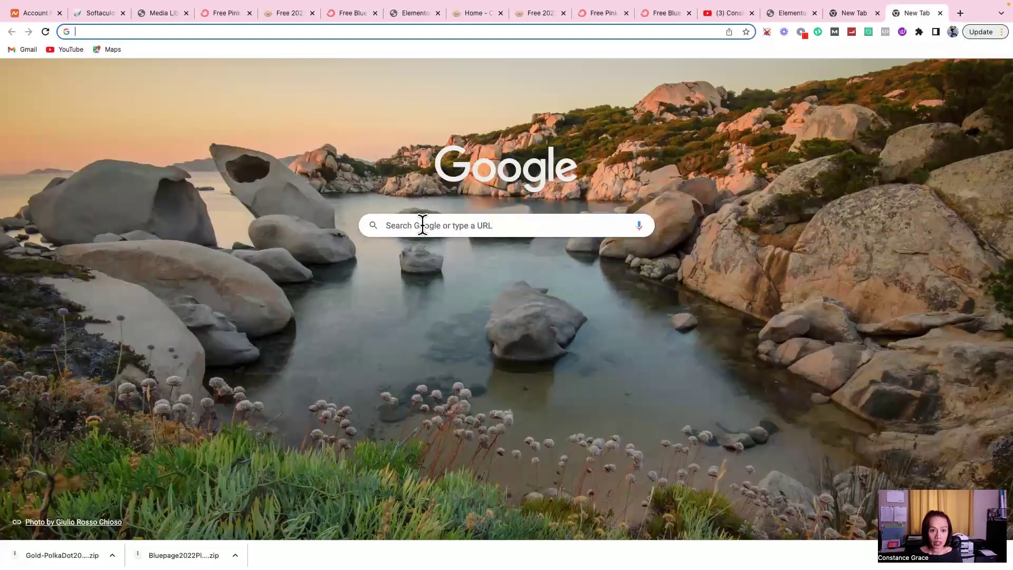
left_click(422, 224)
left_click(424, 250)
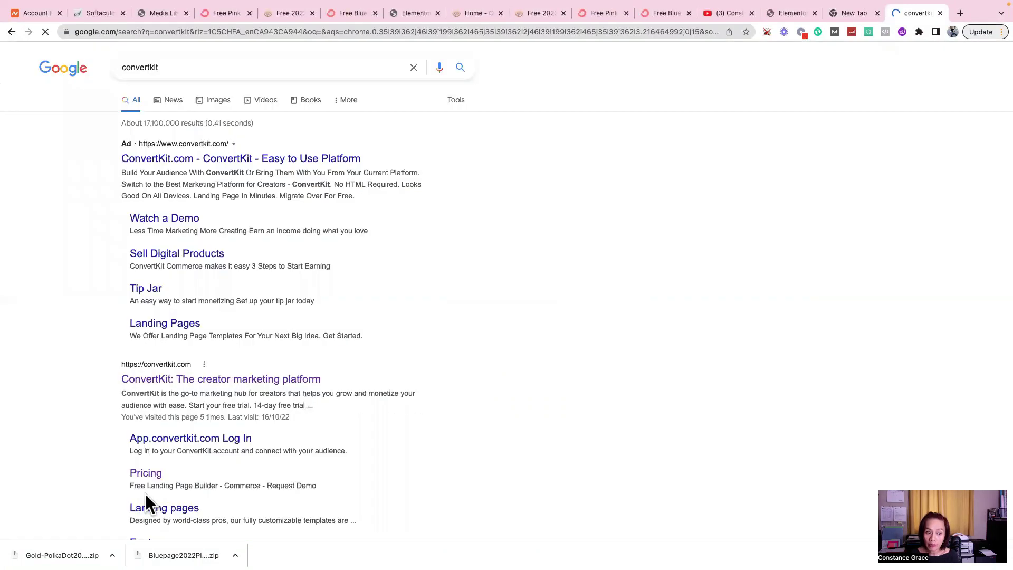
left_click(150, 475)
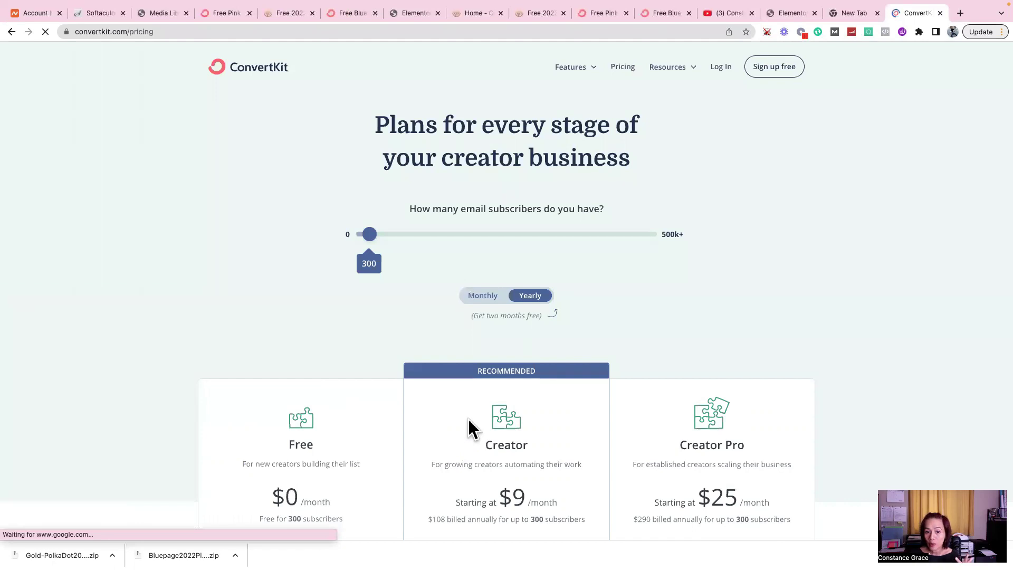
scroll(468, 419, "down", 1)
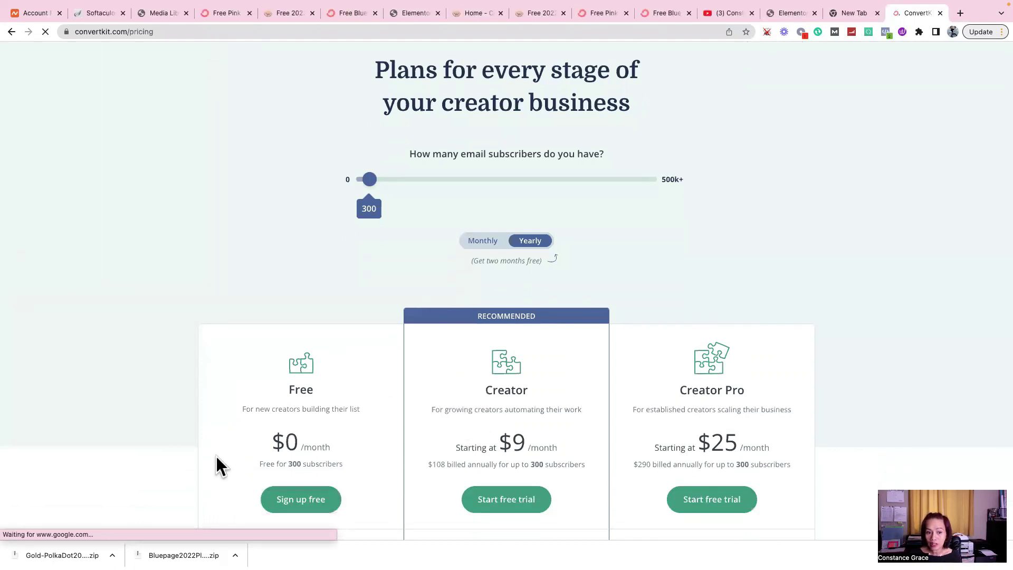
Step: Review the Free, Creator and Creator Pro plans on ConvertKit's pricing page
scroll(454, 409, "down", 1)
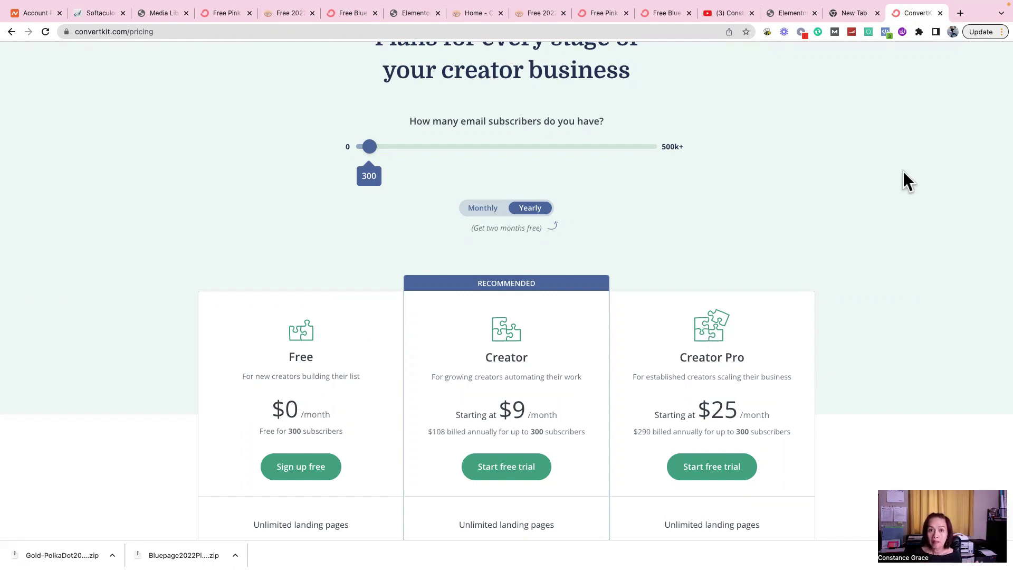
scroll(905, 179, "up", 2)
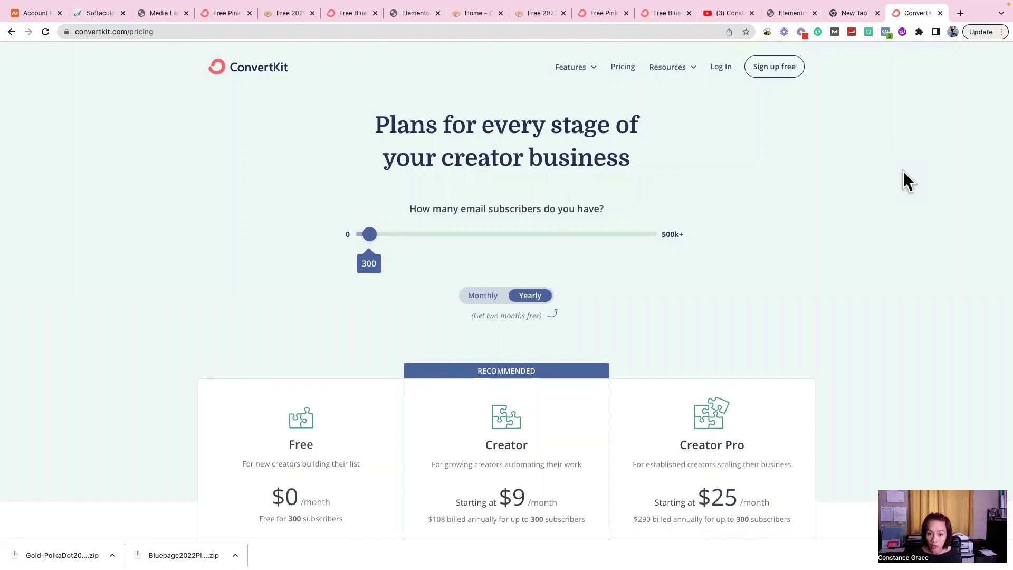
scroll(660, 255, "down", 2)
scroll(660, 256, "up", 2)
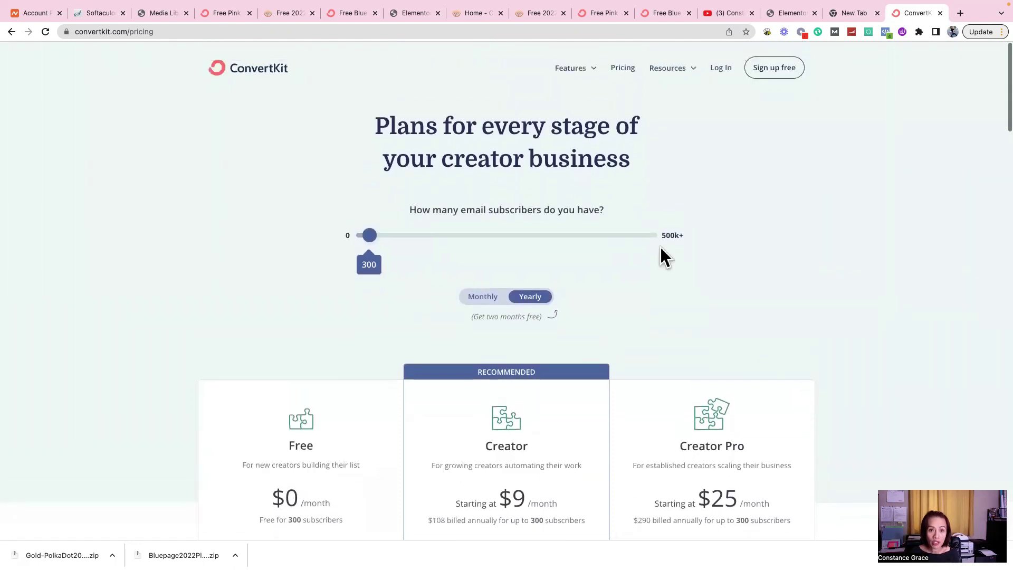
Step: Log in to the ConvertKit account and open its Landing Pages & Forms overview
left_click(721, 69)
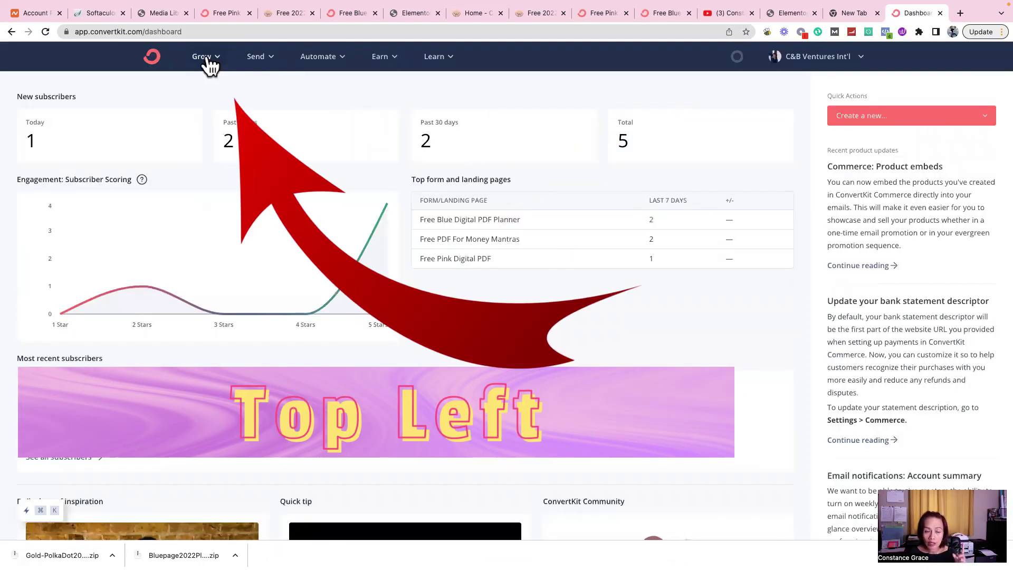
left_click(208, 58)
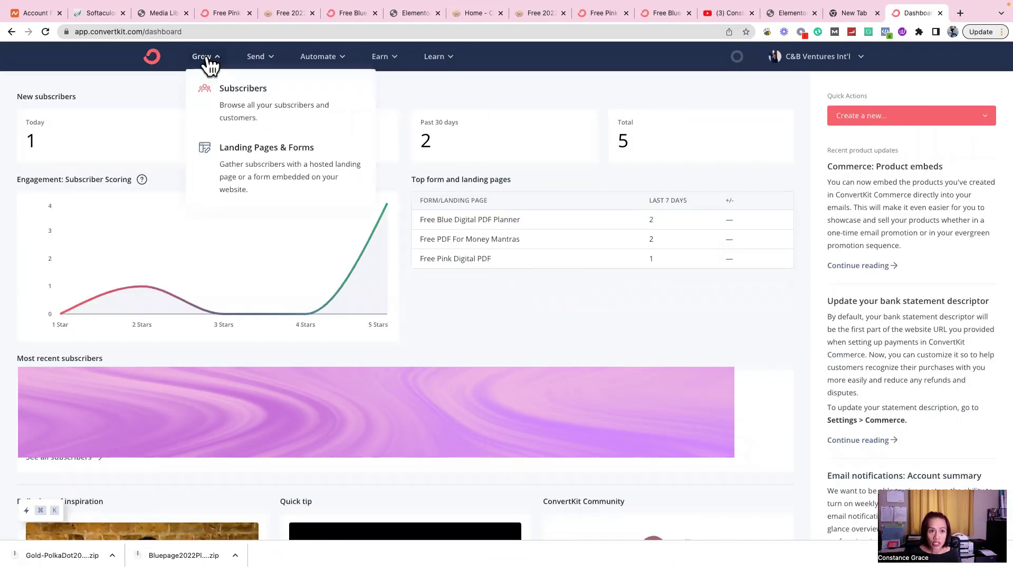
left_click(219, 151)
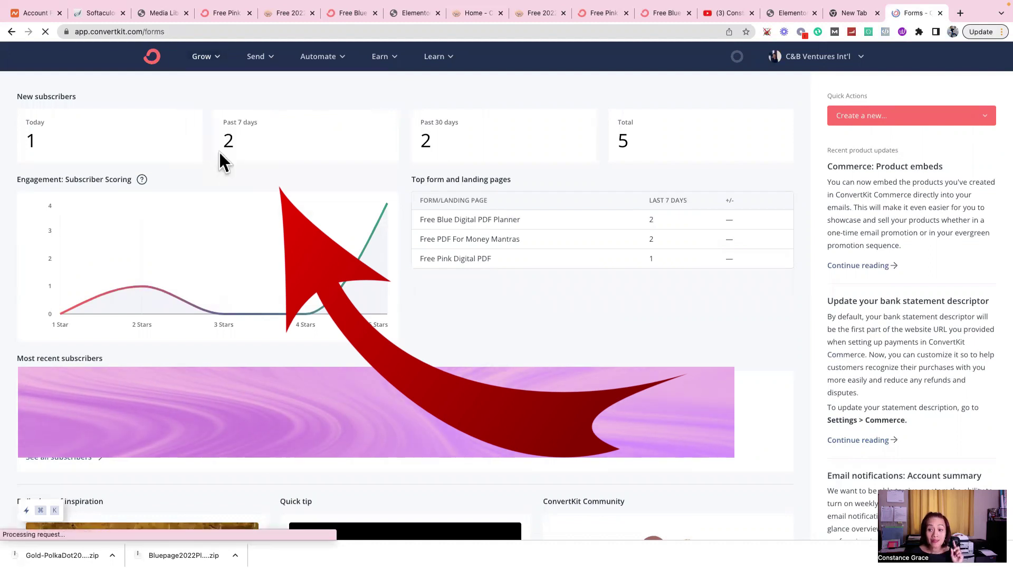
Step: Find the Free Pink Digital PDF landing page and open it for editing
scroll(246, 234, "down", 2)
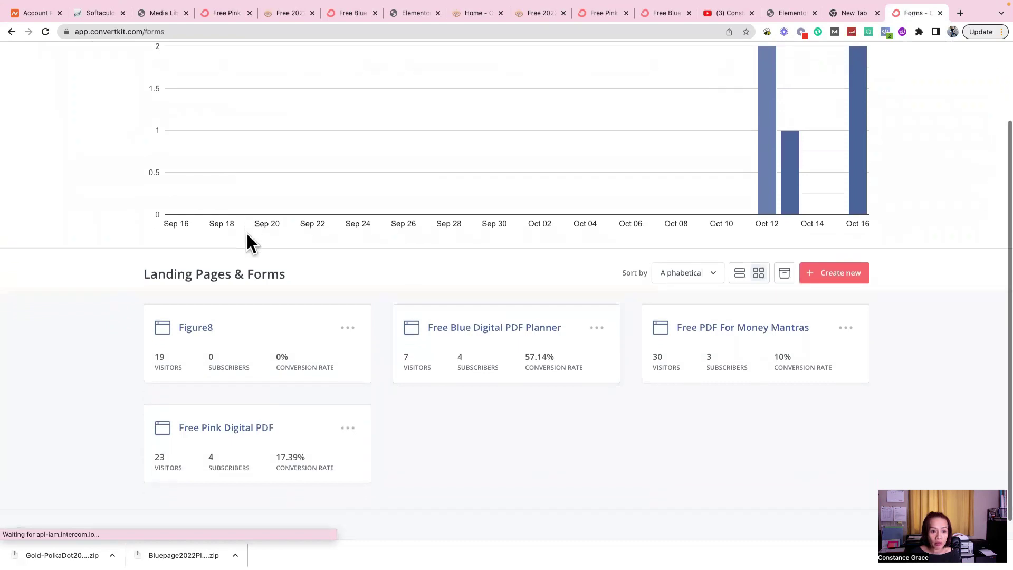
scroll(246, 233, "down", 1)
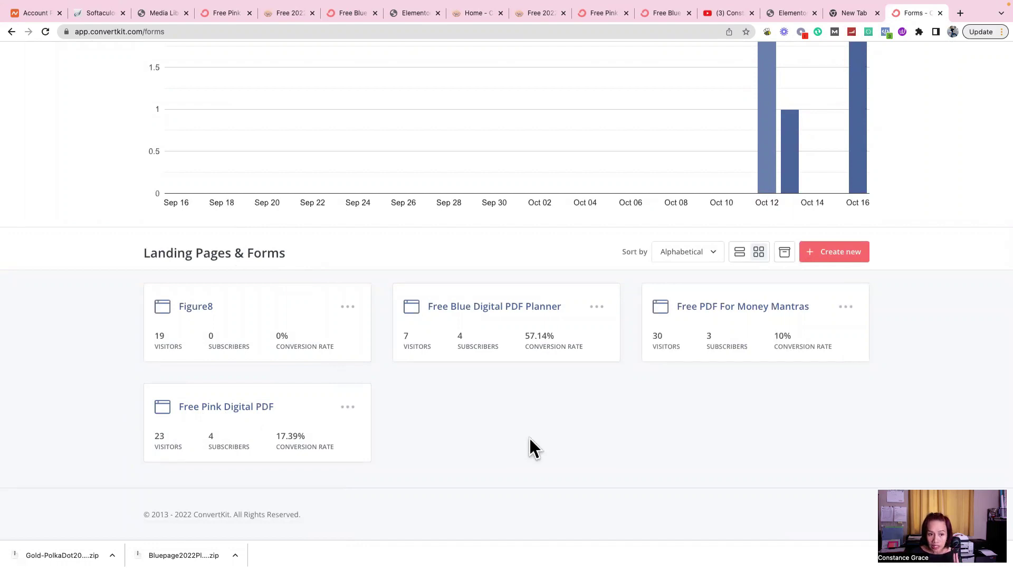
left_click(348, 409)
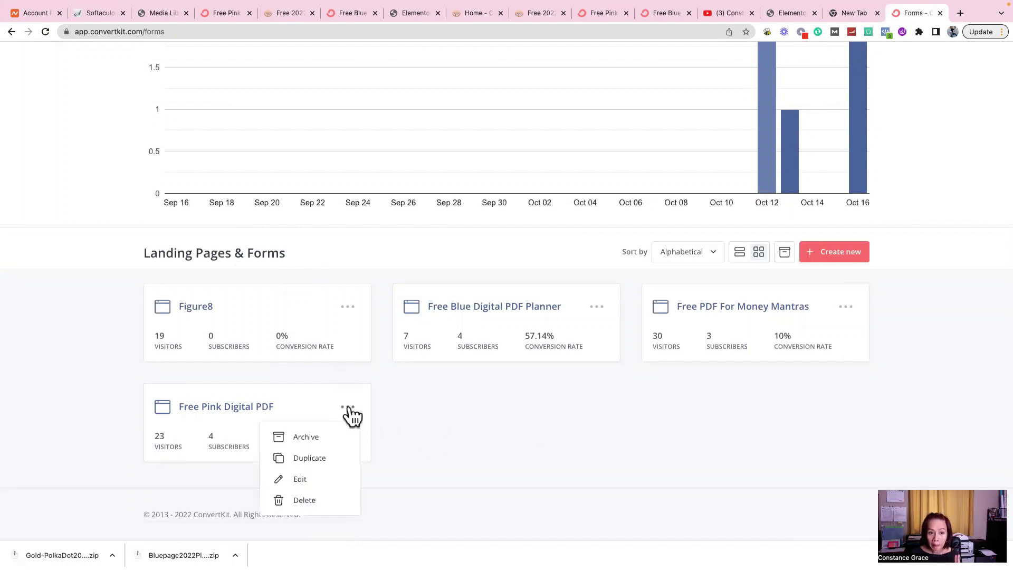
left_click(305, 480)
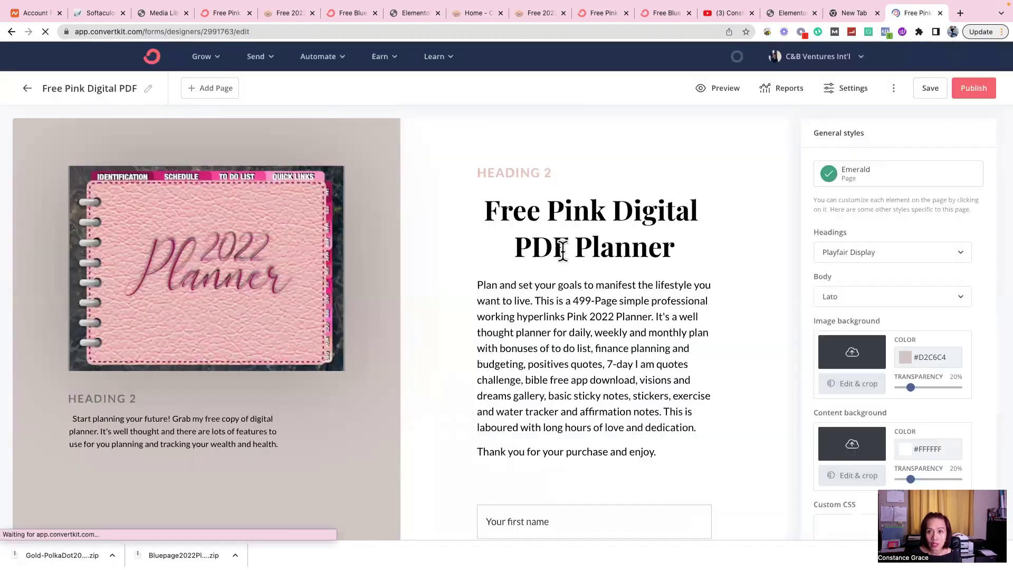
Step: Open the landing page's general settings and compare redirecting subscribers to an external page with showing a success message, leaving the success message selected
left_click(842, 94)
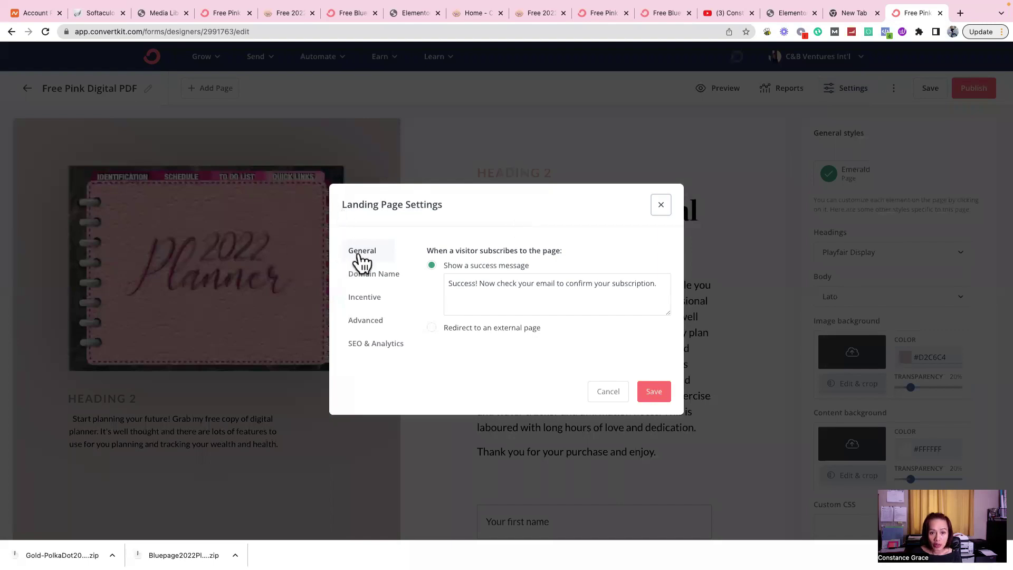
left_click(432, 328)
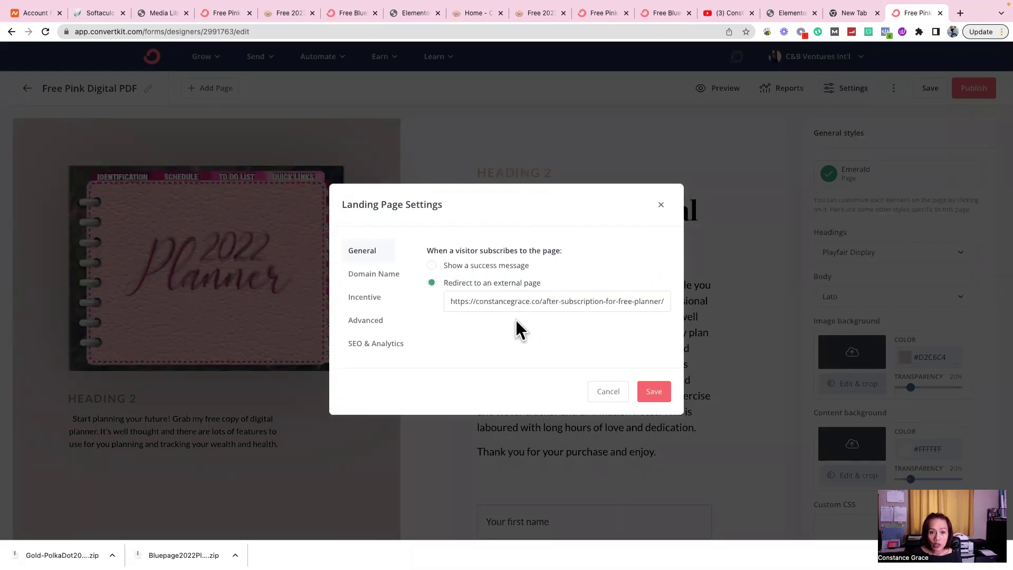
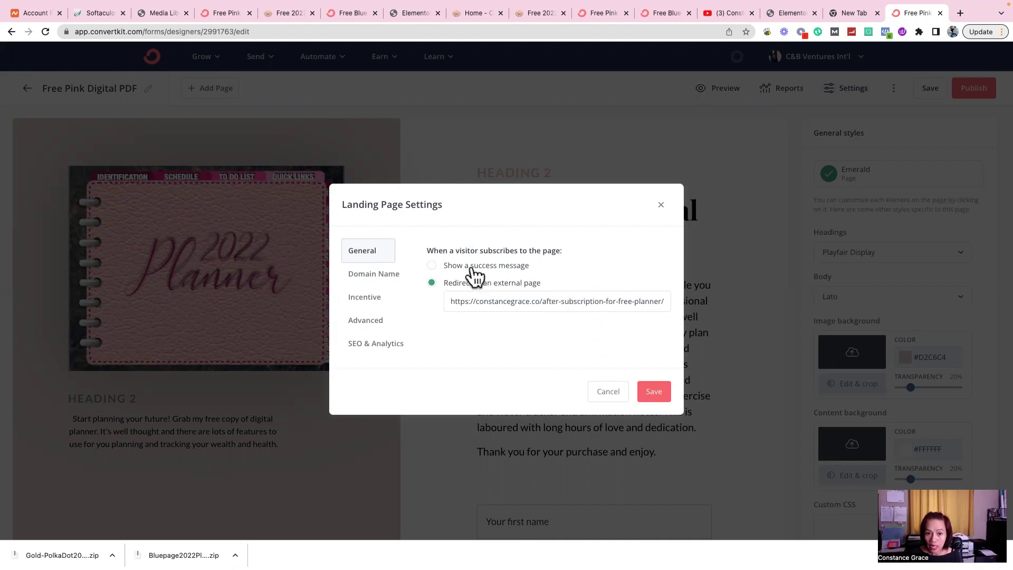
left_click(432, 265)
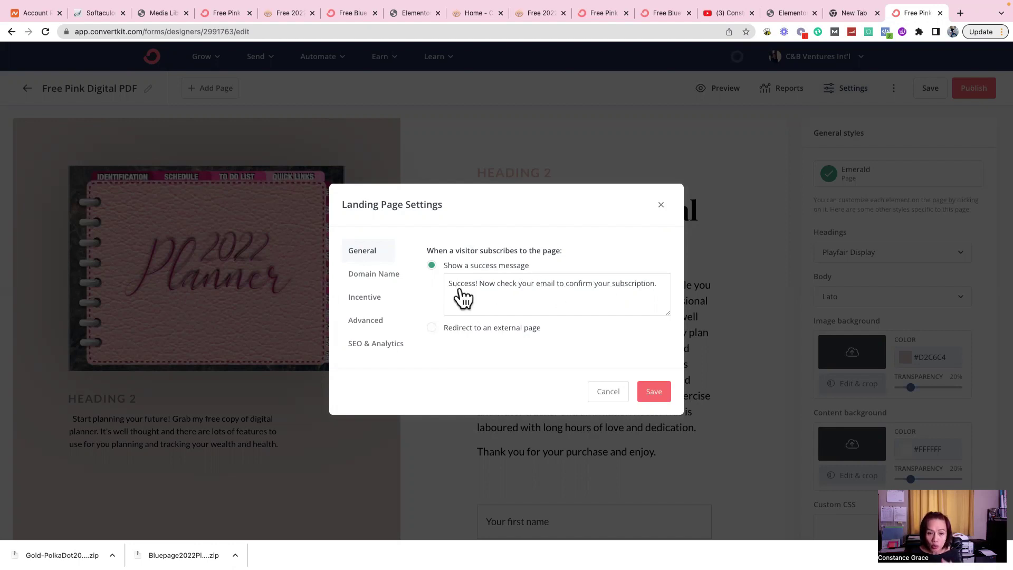
Step: Choose the account's ck.page address as the landing page's custom domain and make the Page URL ready for entry
left_click(367, 277)
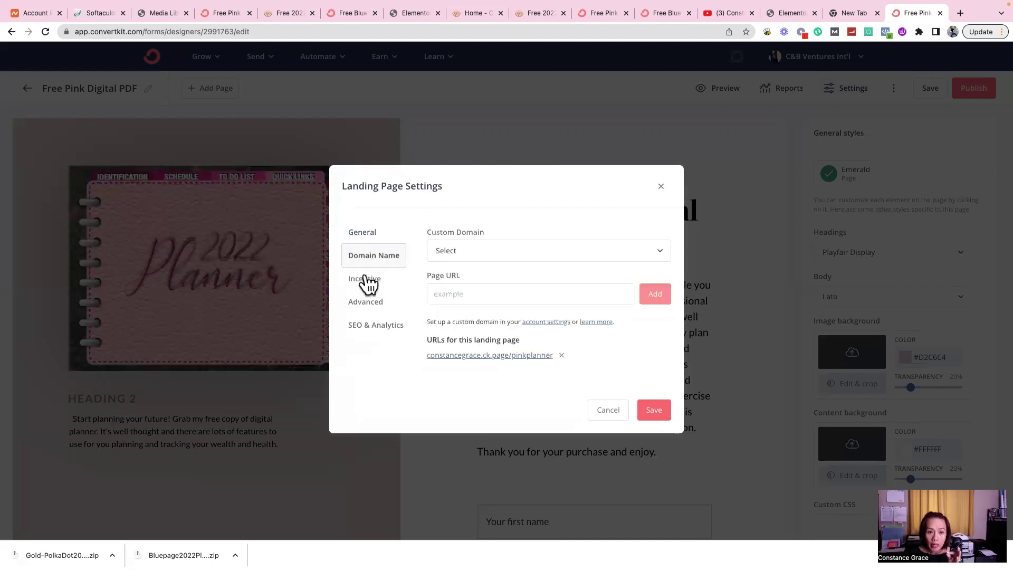
left_click(466, 259)
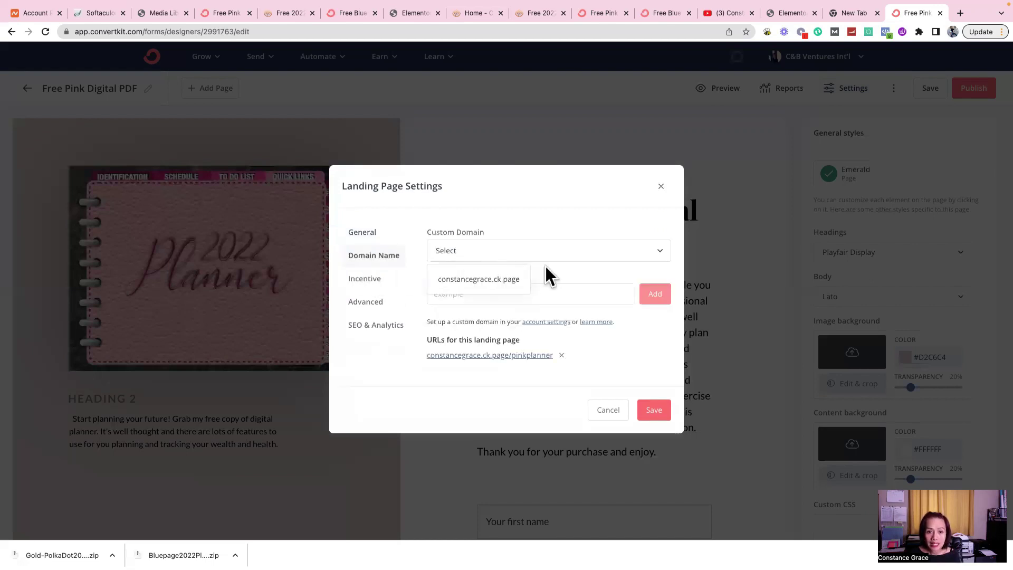
left_click(495, 285)
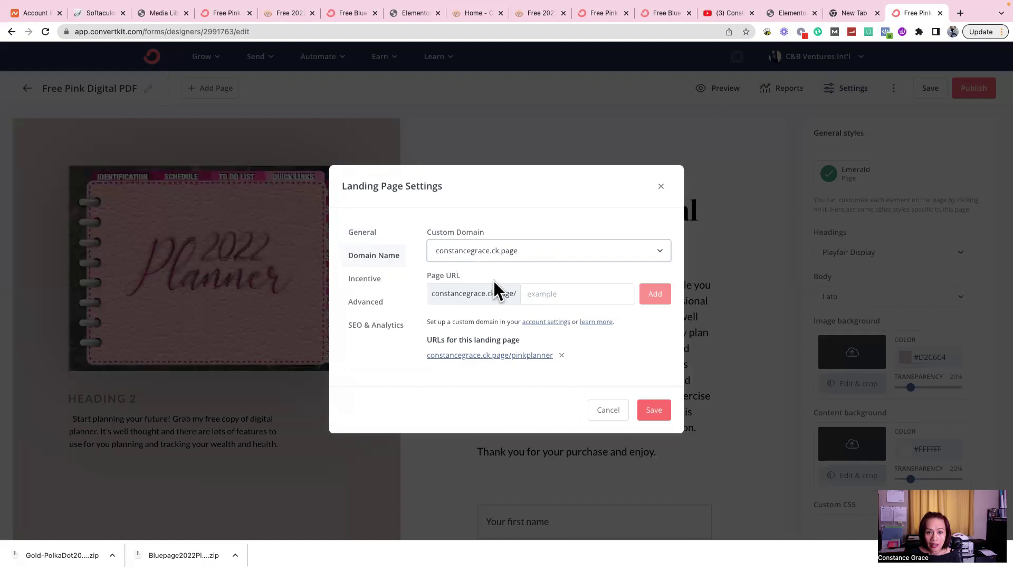
left_click(580, 296)
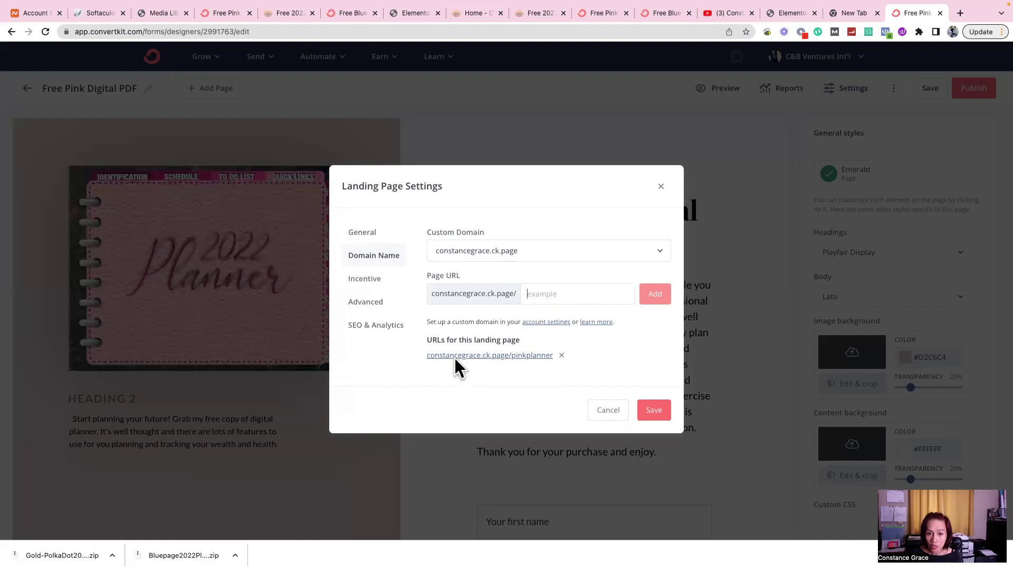
Step: Compare the URL and Download redirect options in the landing page's incentive settings
left_click(363, 279)
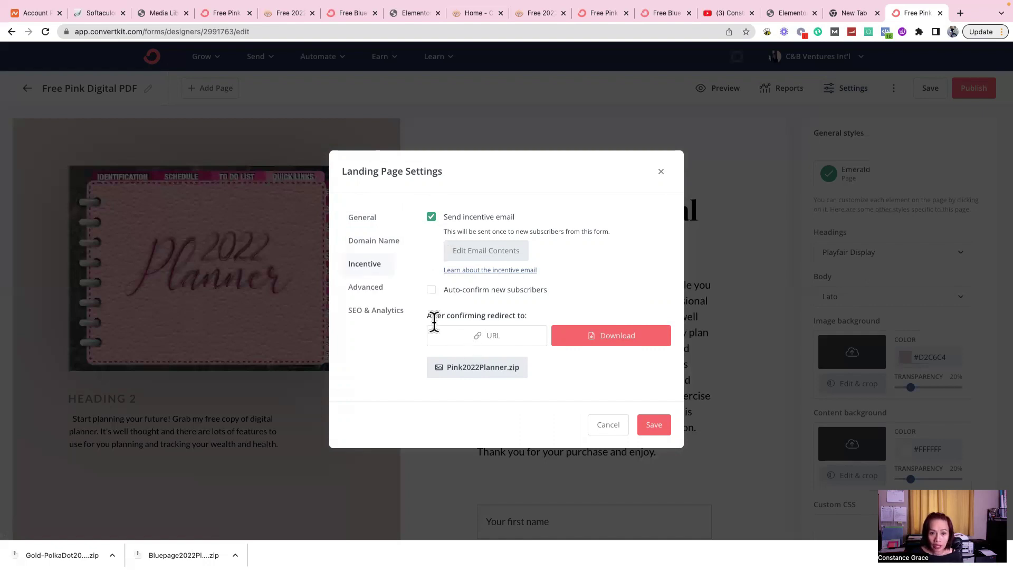
left_click(451, 346)
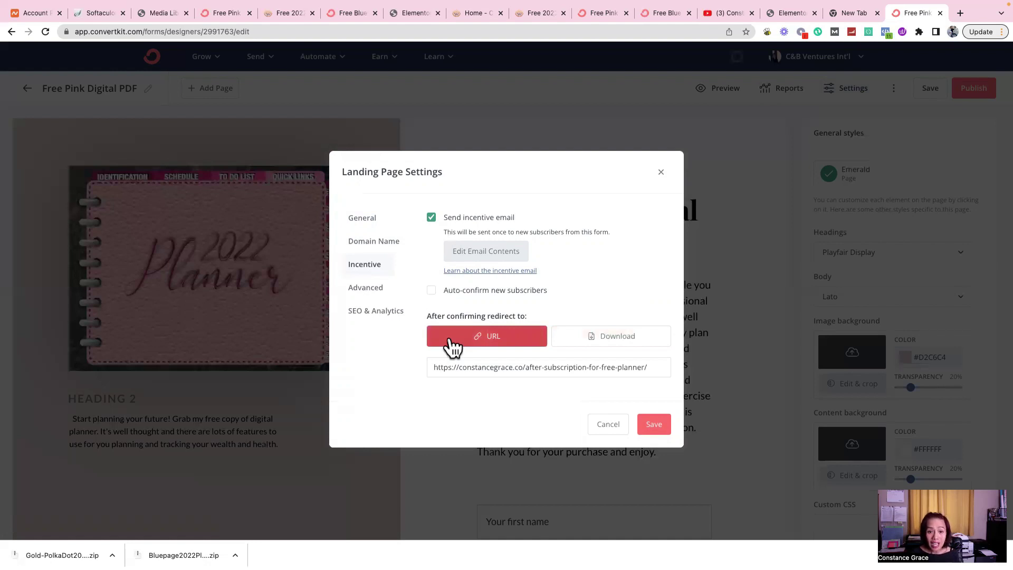
left_click(620, 340)
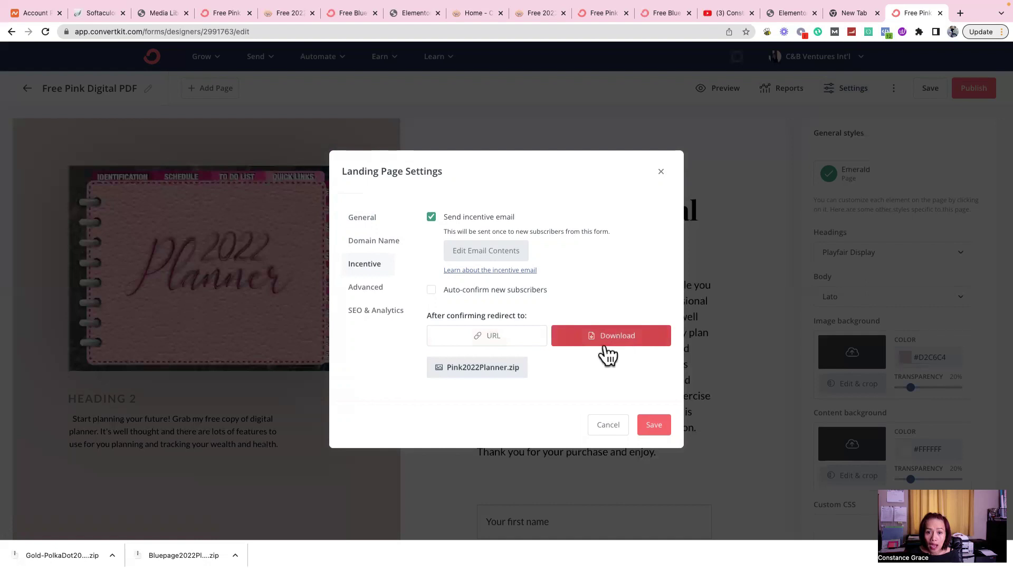
left_click(504, 343)
left_click(621, 341)
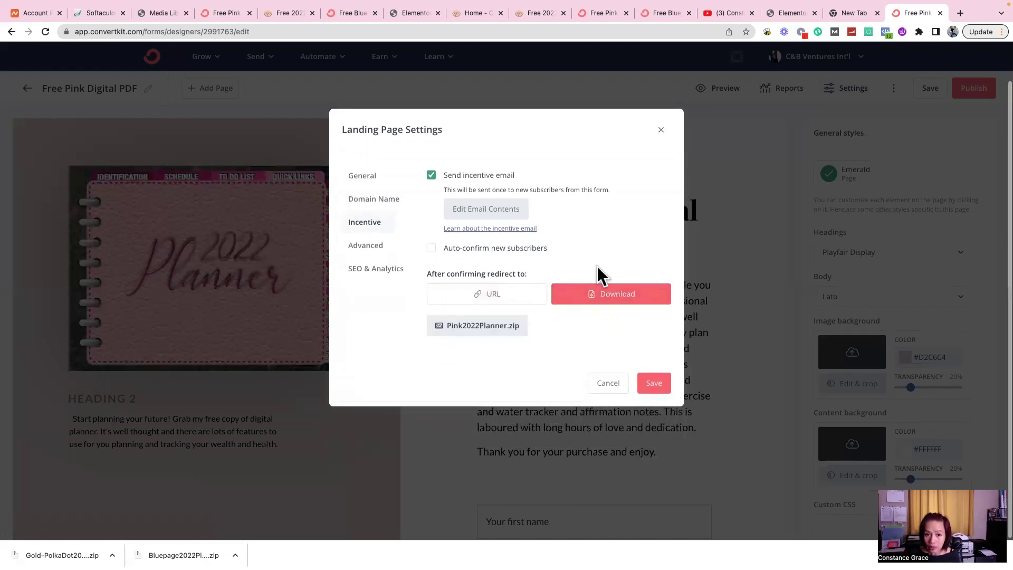
left_click(486, 297)
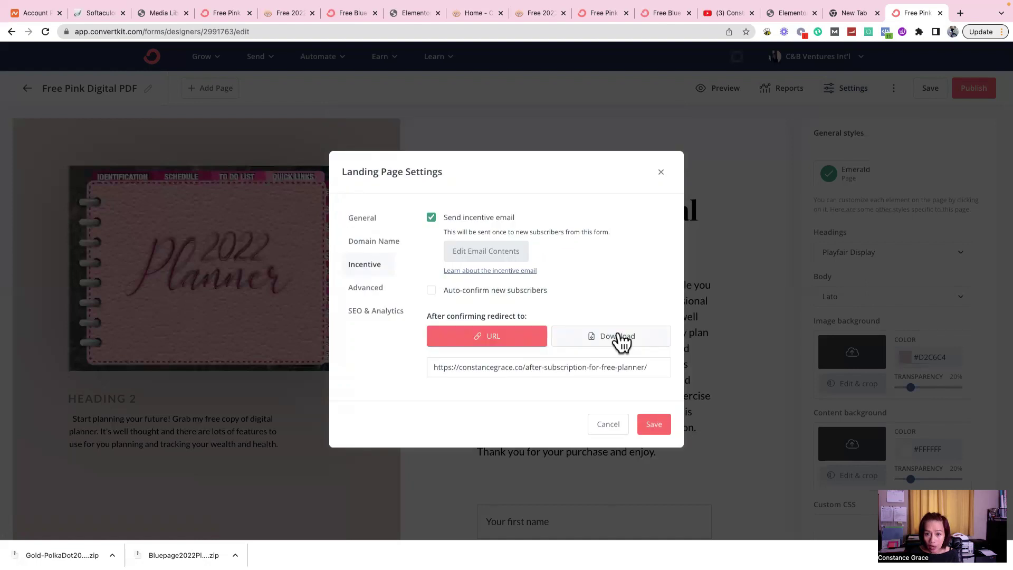
Step: Set the after-confirmation incentive to Download with Pink2022Planner.zip from the 2022 Free Planners folder, and save the settings
left_click(621, 342)
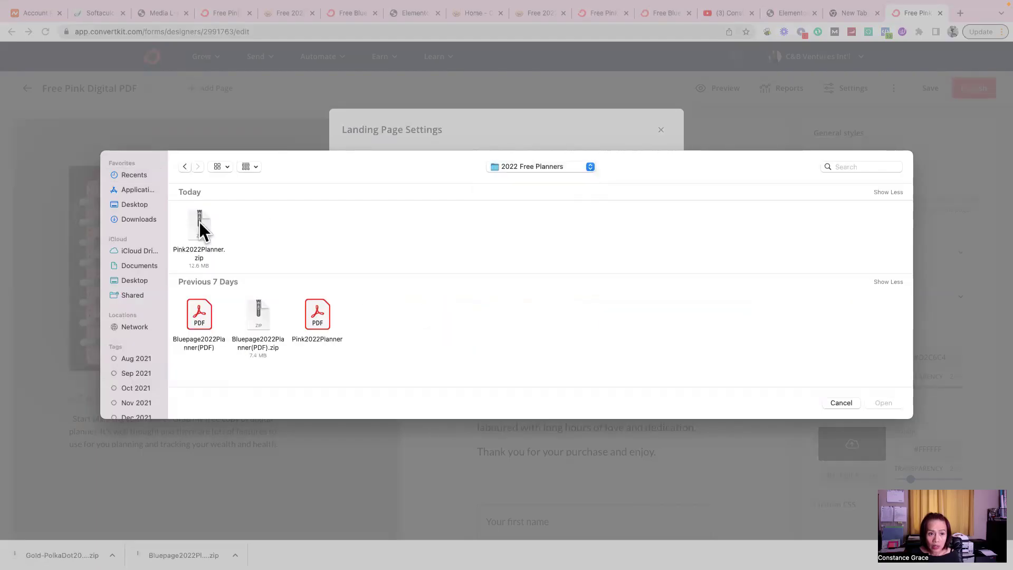
left_click(200, 227)
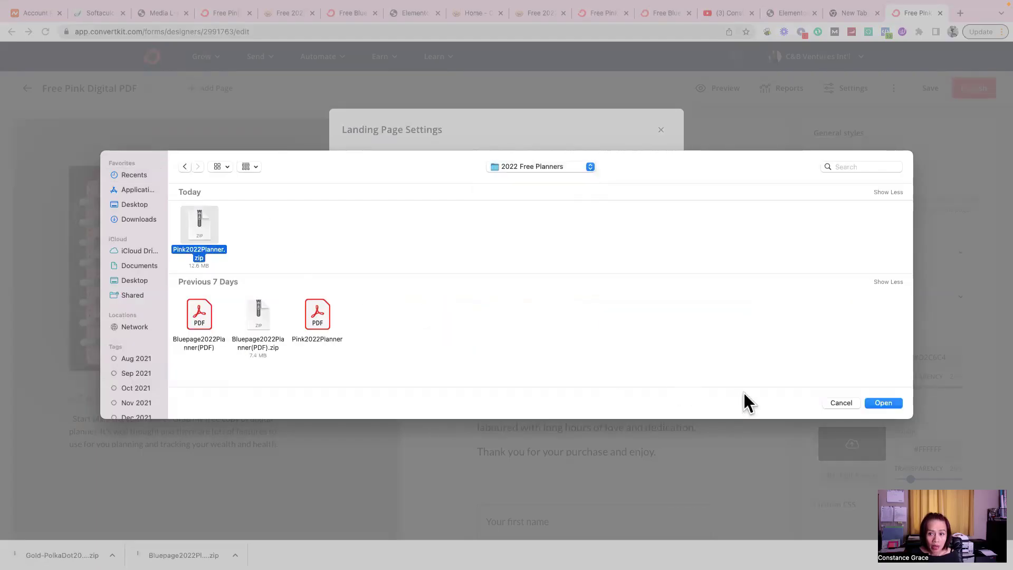
left_click(884, 402)
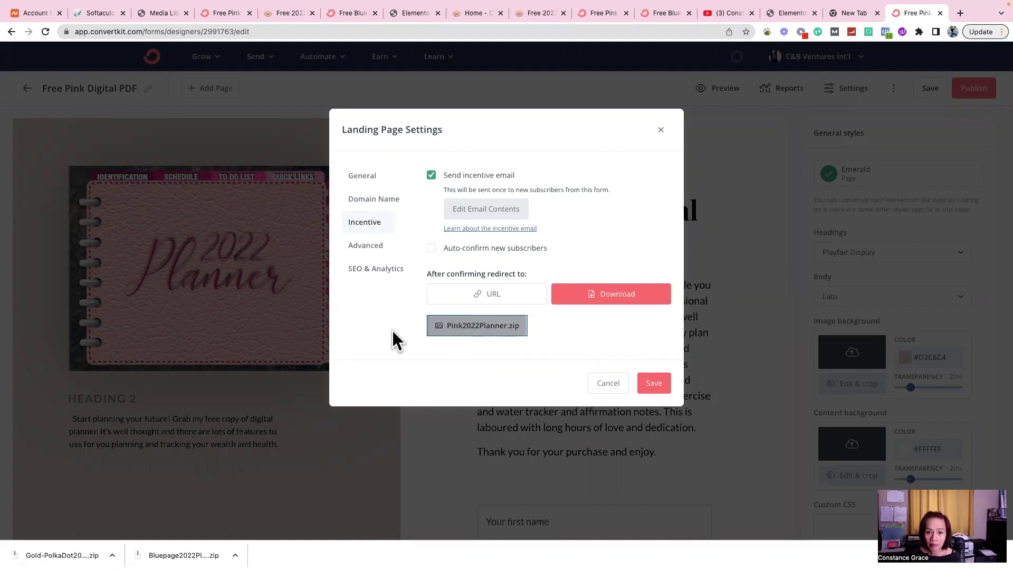
left_click(653, 383)
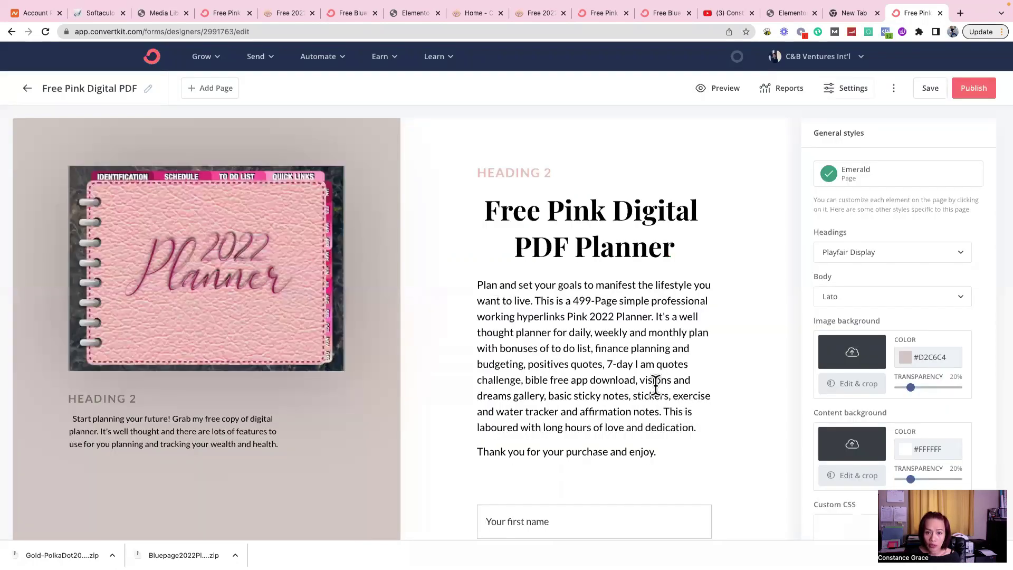
Step: Reopen the landing page settings and review the General, Domain Name, Incentive, Advanced, and SEO & Analytics options
left_click(844, 89)
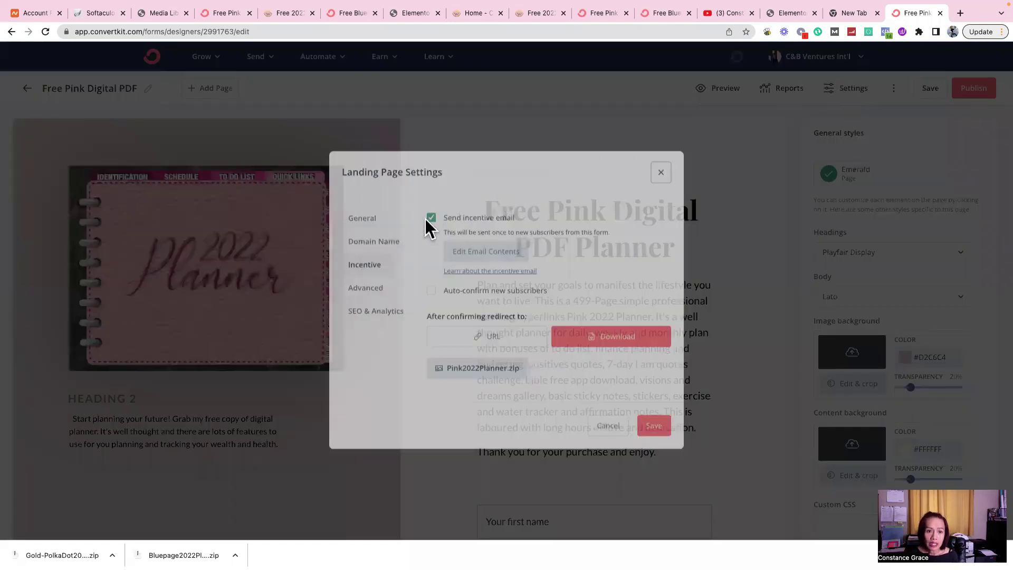
left_click(363, 222)
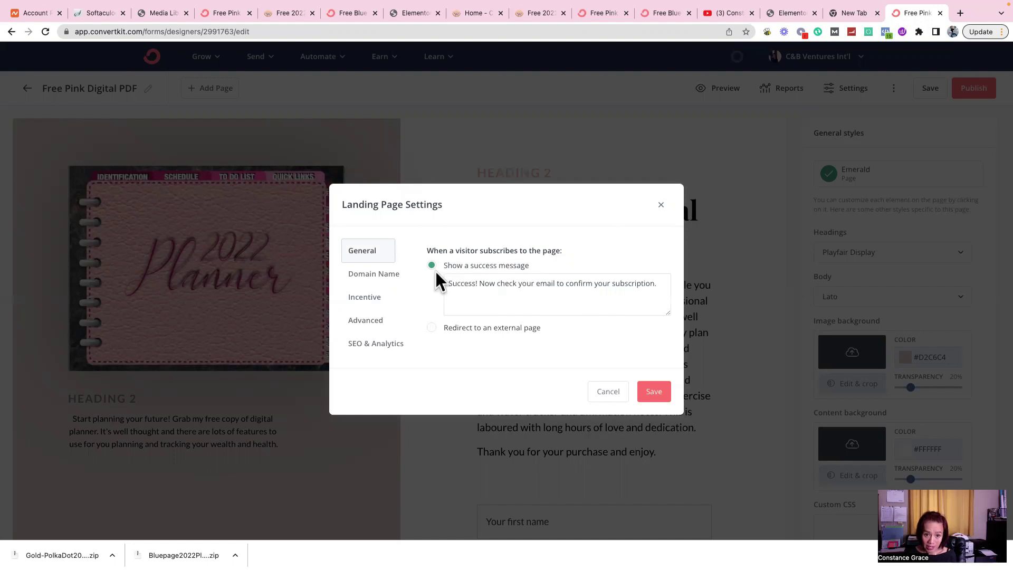
left_click(369, 276)
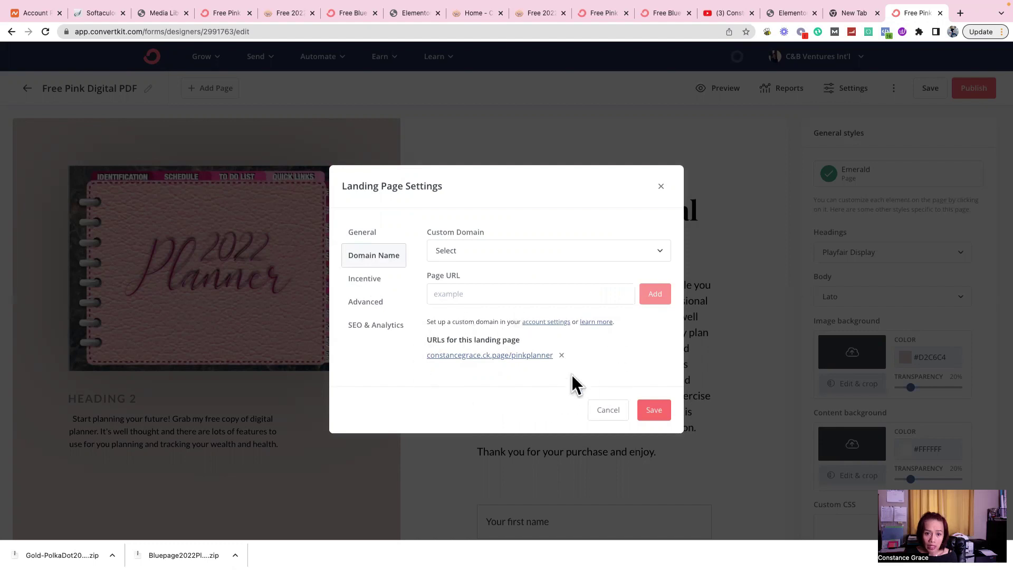
left_click(559, 255)
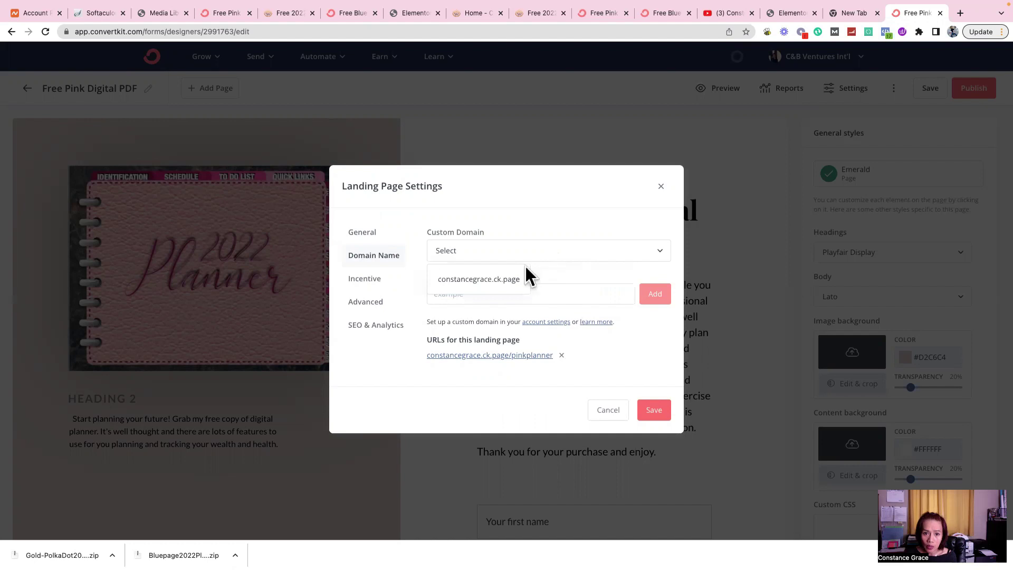
left_click(548, 297)
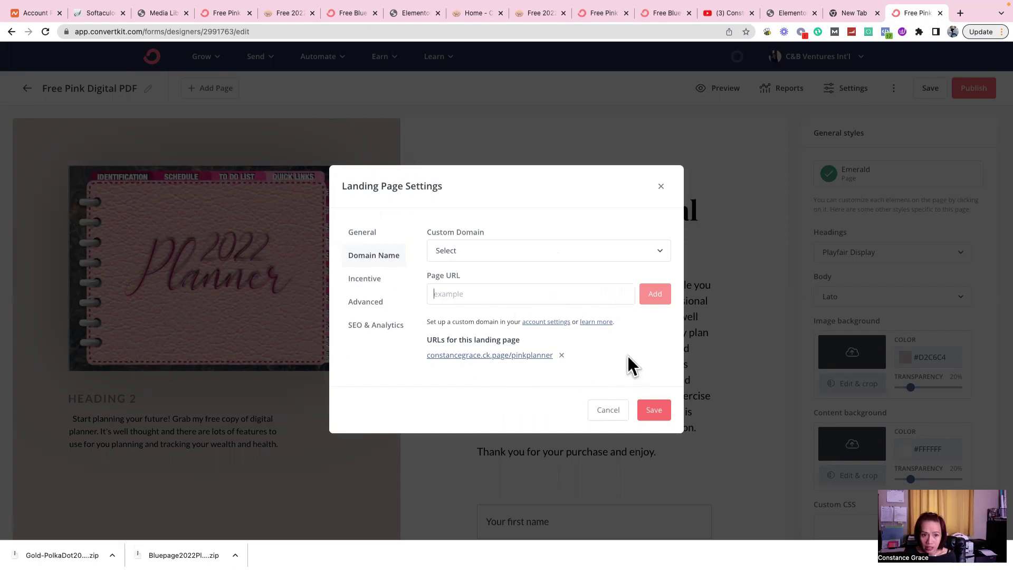
left_click(373, 287)
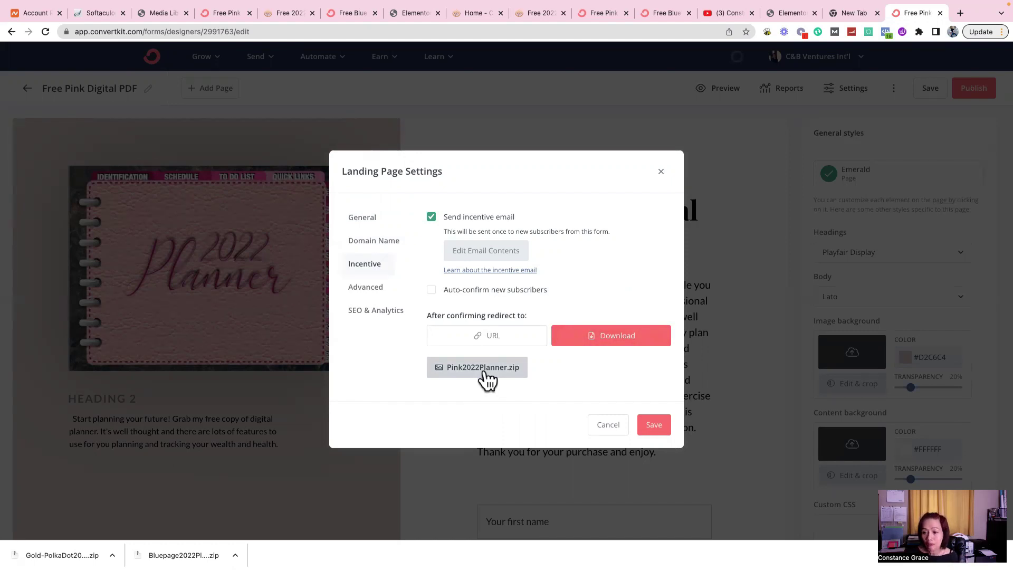
left_click(364, 288)
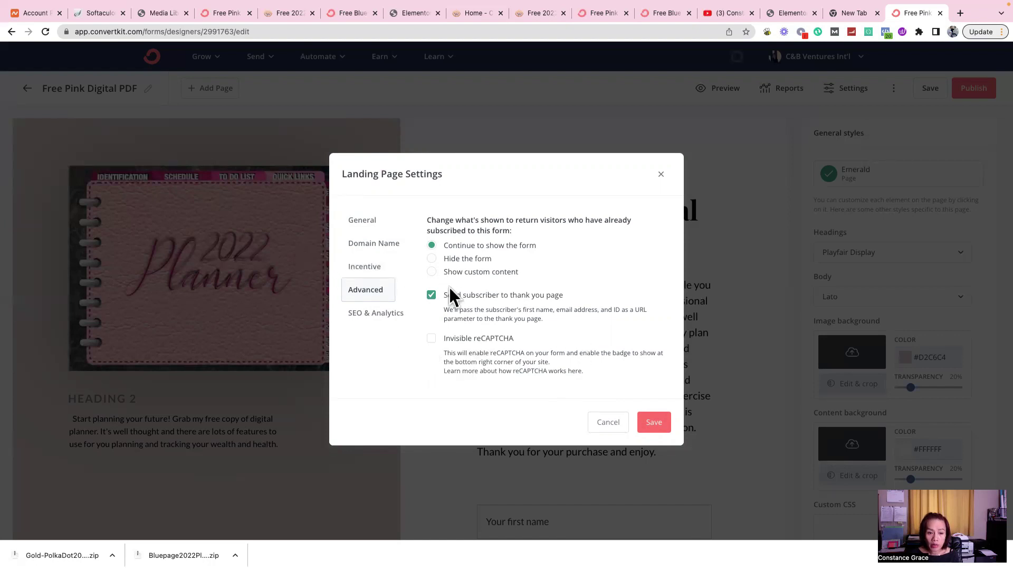
left_click(382, 315)
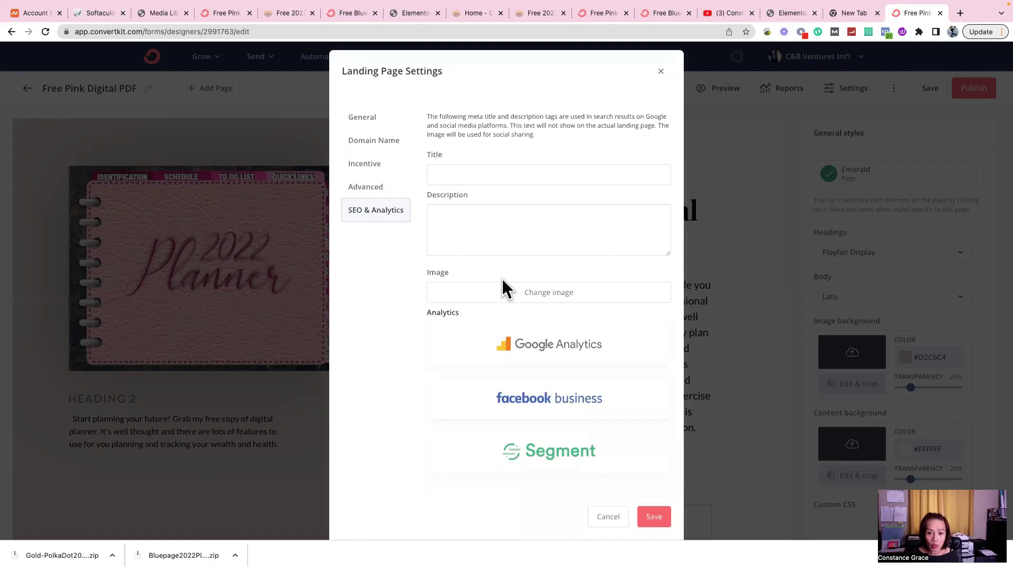
Step: Save the landing page settings and the Free Pink Digital PDF page, and copy the page's share URL
left_click(656, 519)
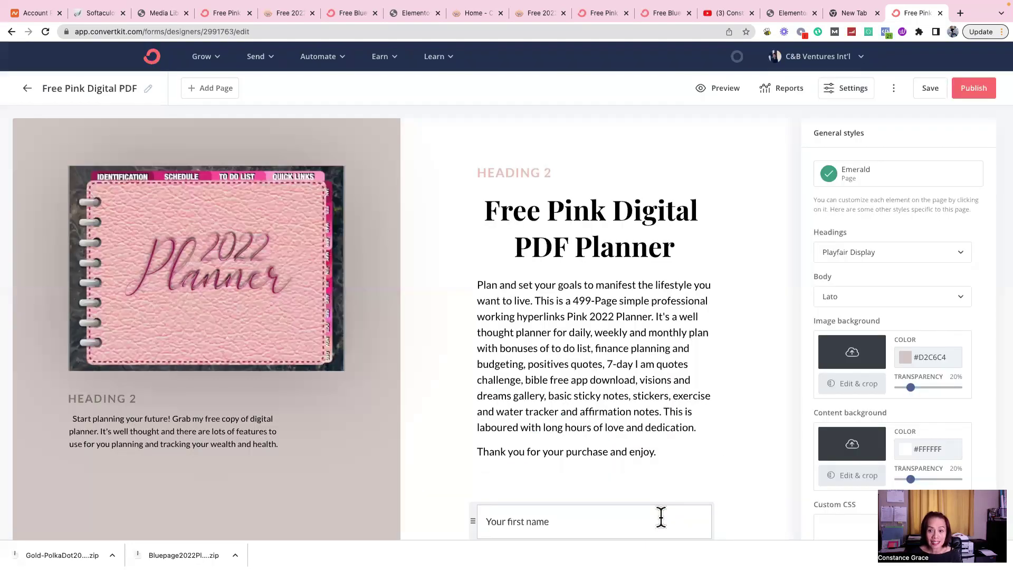
left_click(928, 88)
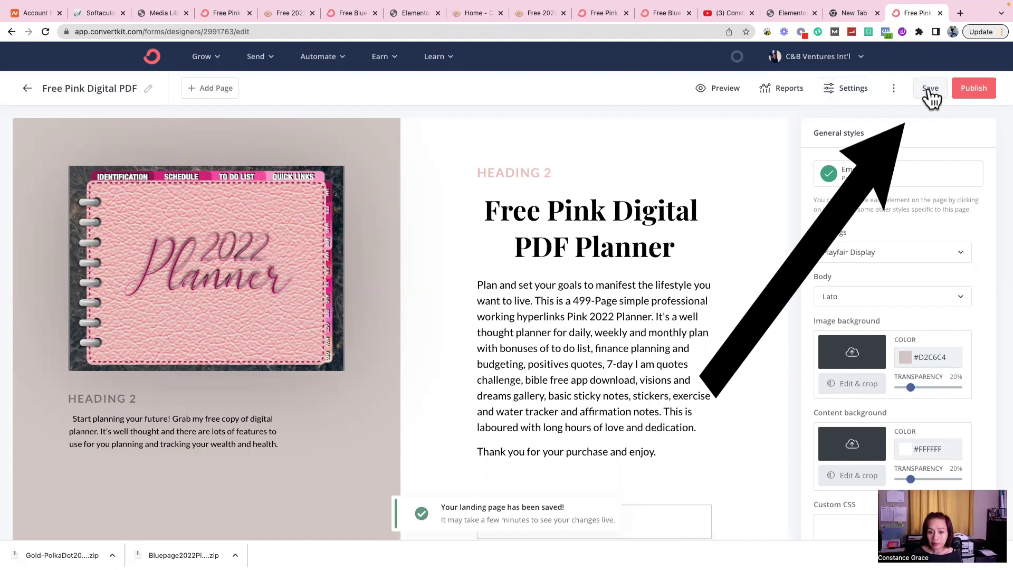
left_click(976, 88)
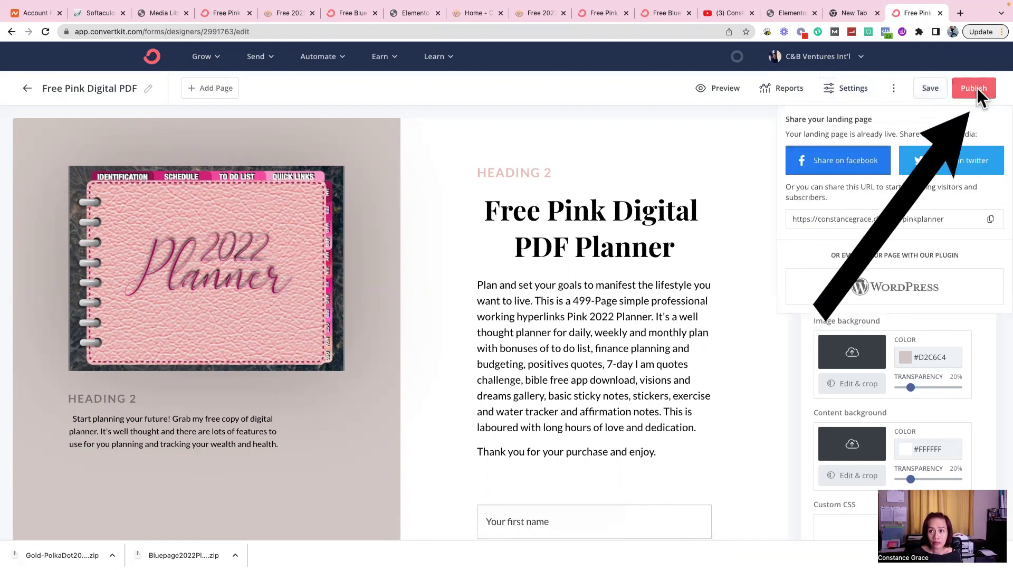
left_click(990, 219)
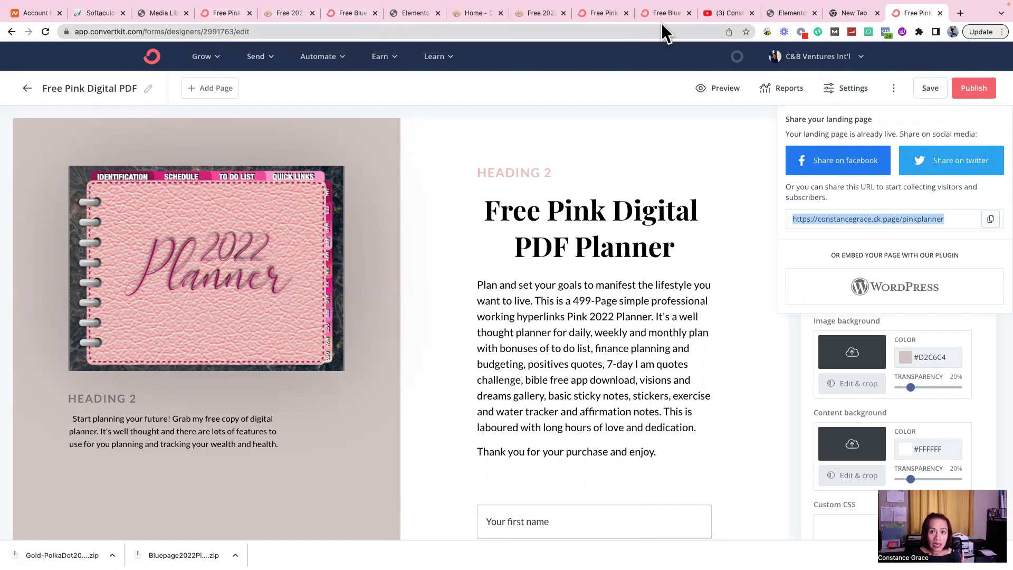
Step: Switch to the website's Free Planners page and open it for editing in Elementor
left_click(272, 15)
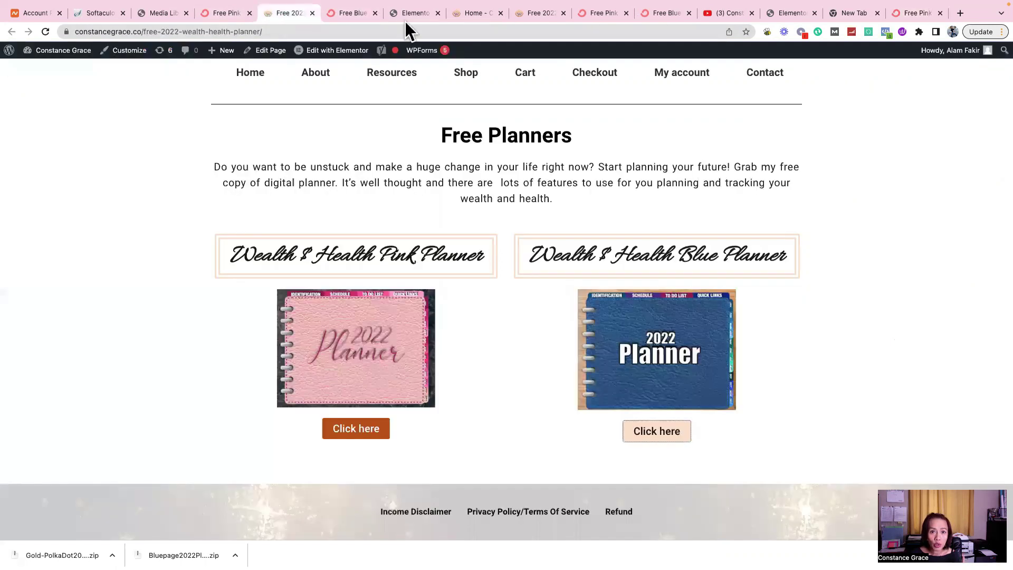
scroll(518, 161, "up", 3)
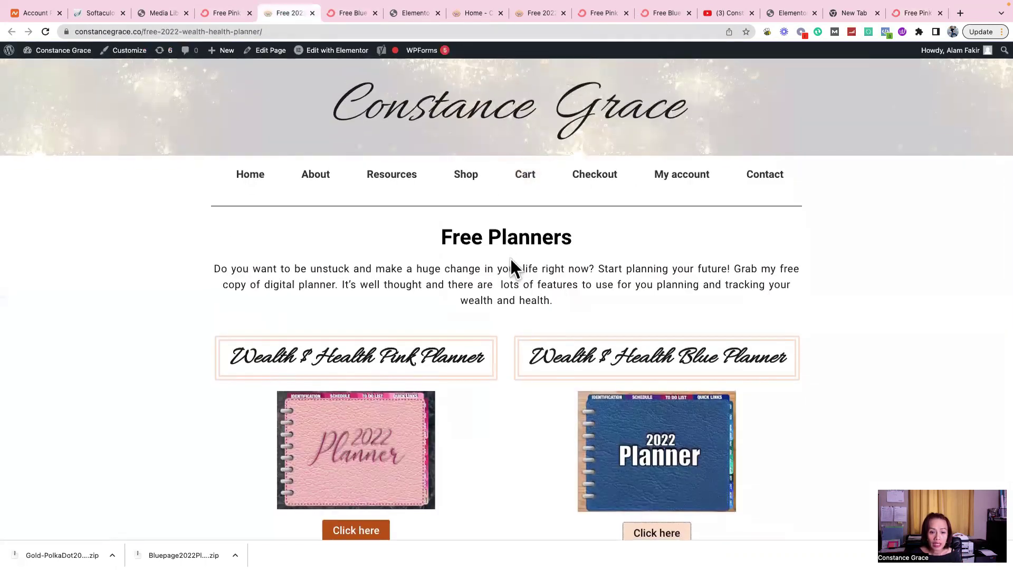
scroll(510, 260, "down", 2)
scroll(510, 263, "down", 1)
scroll(509, 264, "up", 2)
scroll(509, 264, "down", 2)
scroll(510, 263, "up", 2)
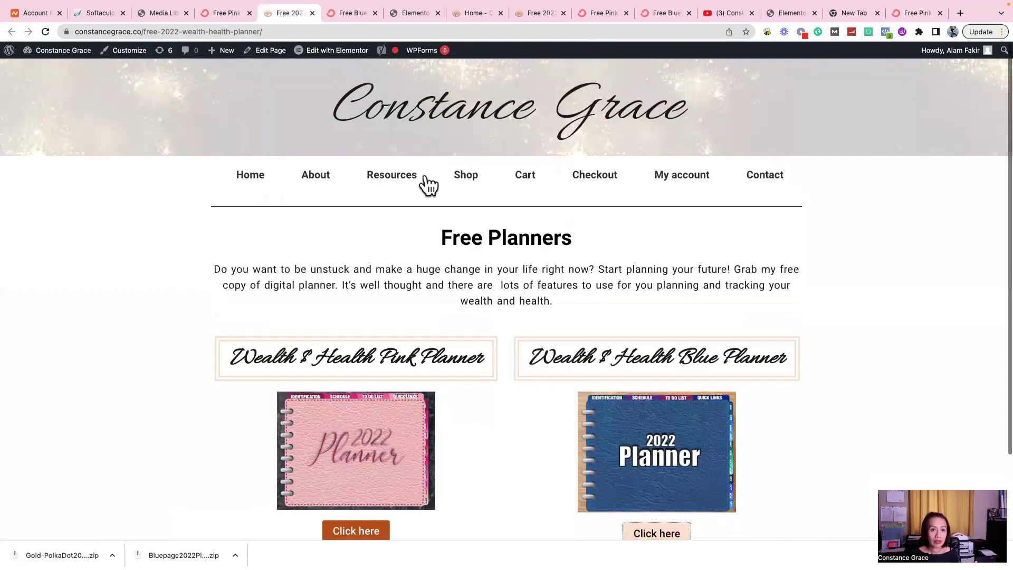
left_click(318, 52)
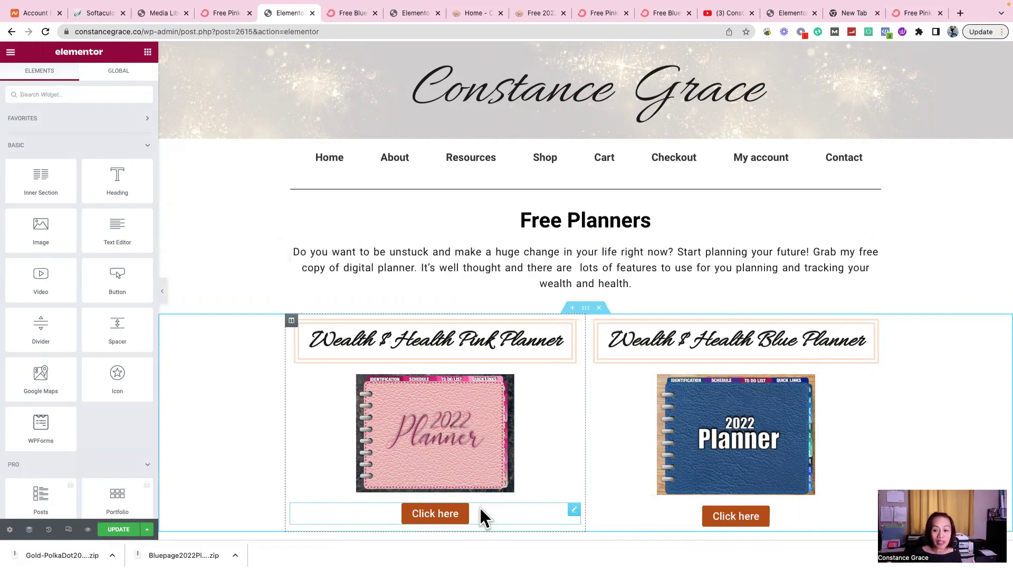
Step: Replace the link of the Pink Planner's "Click here" button with the copied pinkplanner landing page URL and update the page
left_click(451, 523)
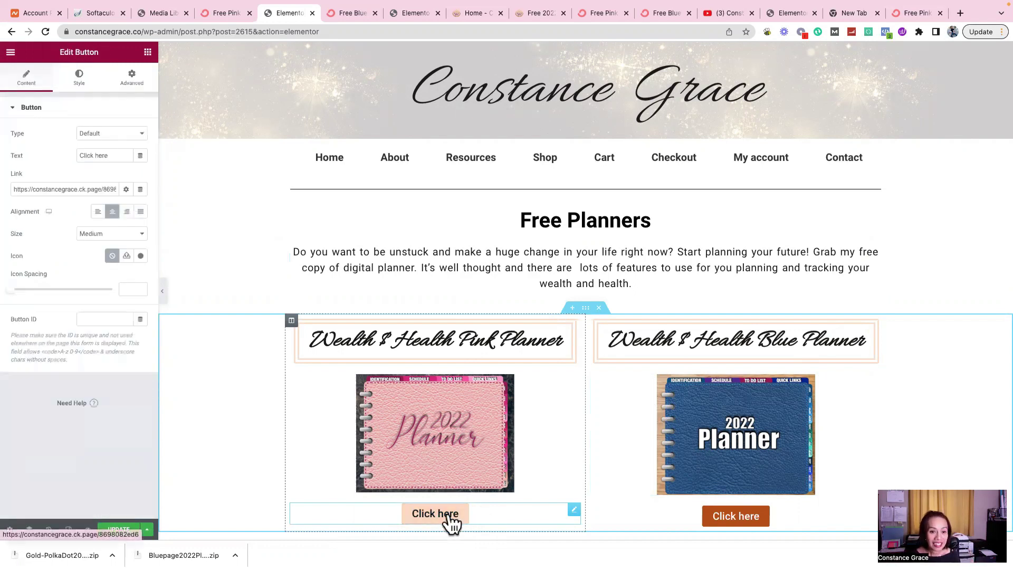
left_click(86, 189)
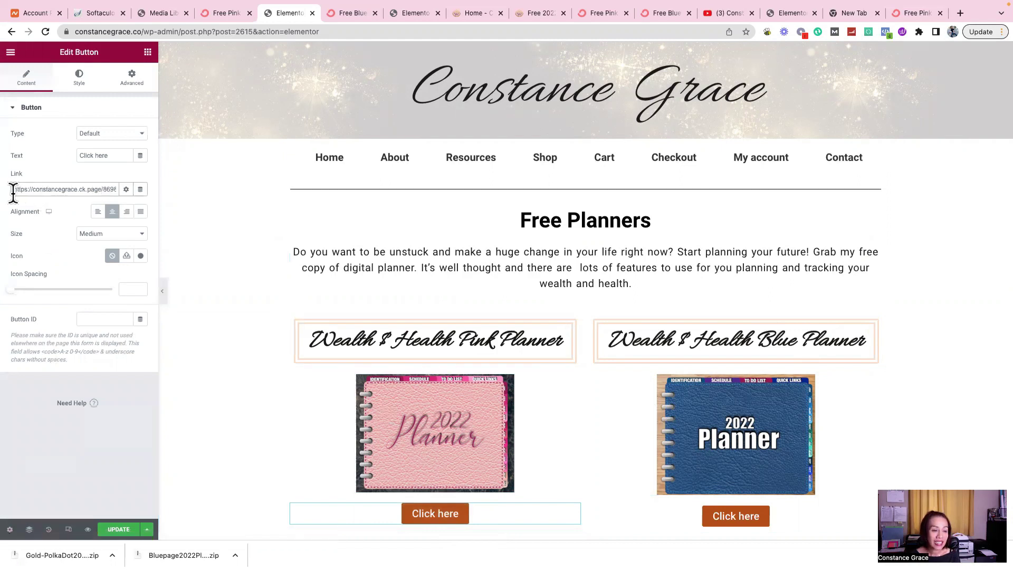
left_click_drag(12, 189, 118, 190)
key("BackSpace")
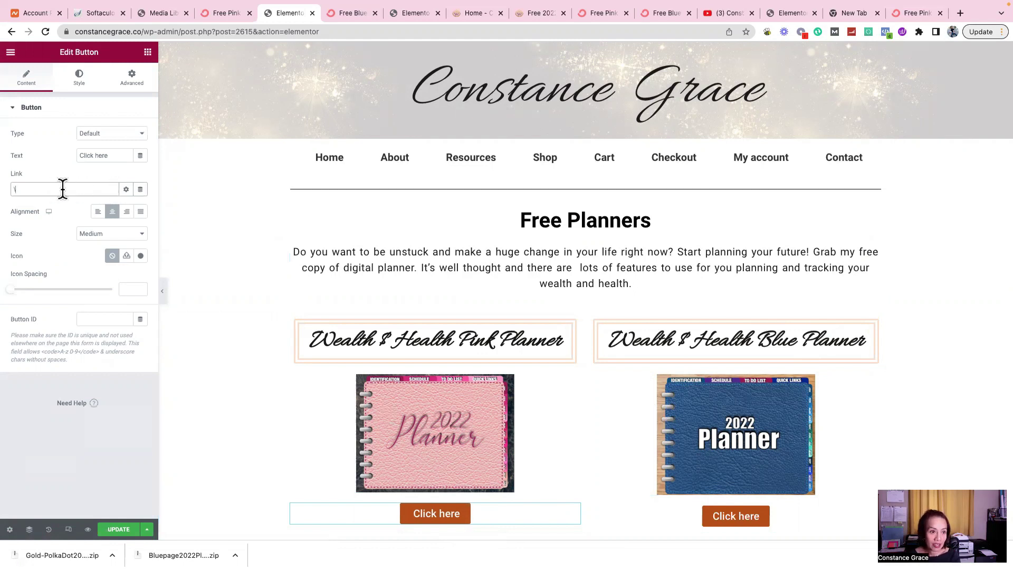
right_click(62, 189)
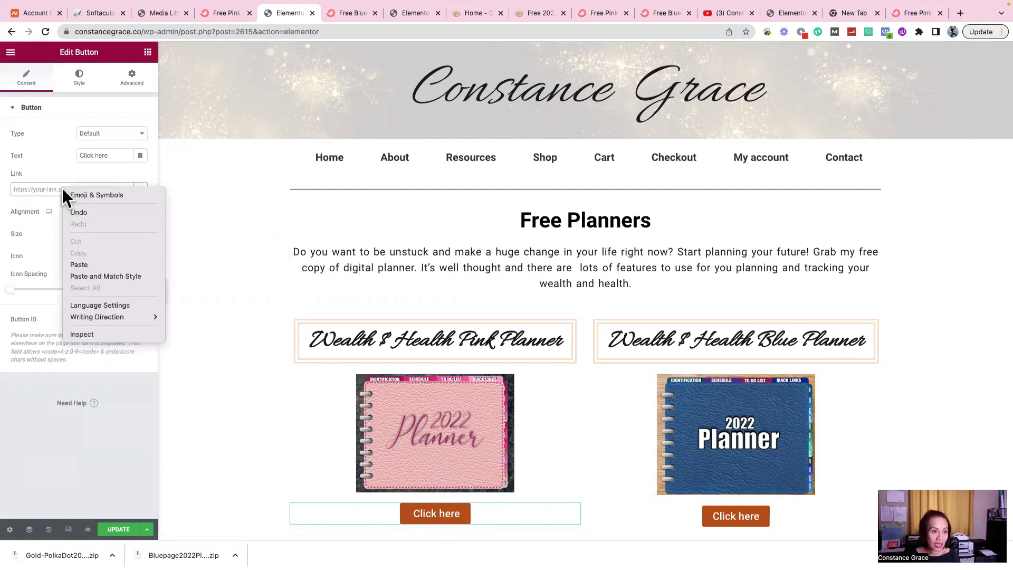
left_click(91, 264)
left_click(120, 529)
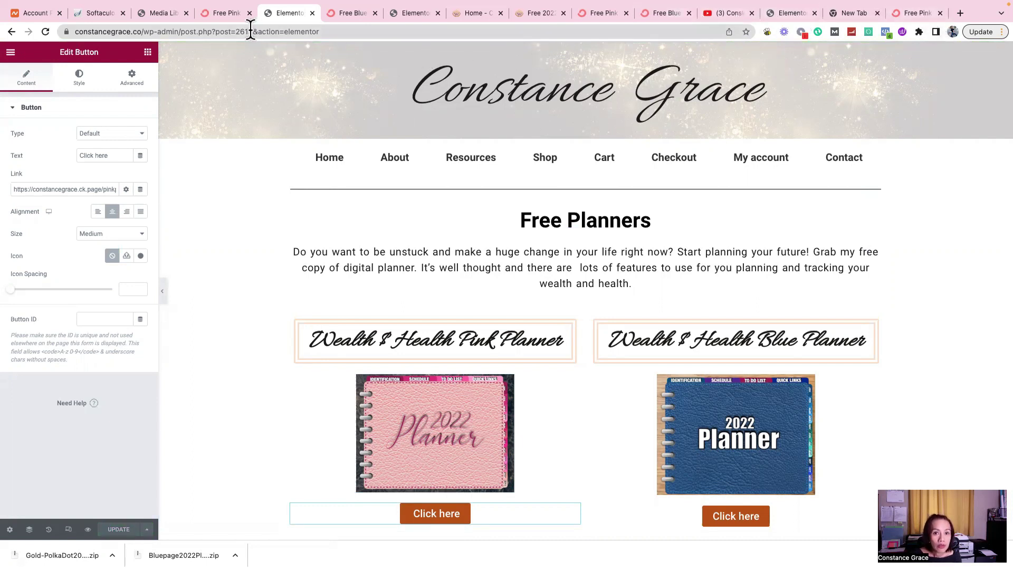
Step: View the live Free Planners page and test the Pink Planner's "Click here" button through to its landing page sign-up form
left_click(10, 51)
left_click(45, 288)
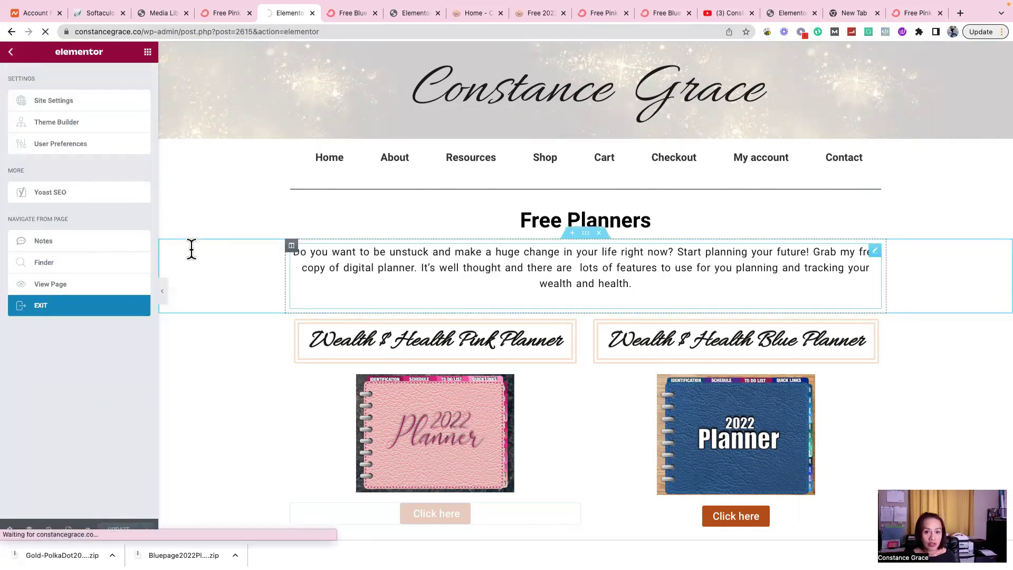
scroll(395, 235, "down", 3)
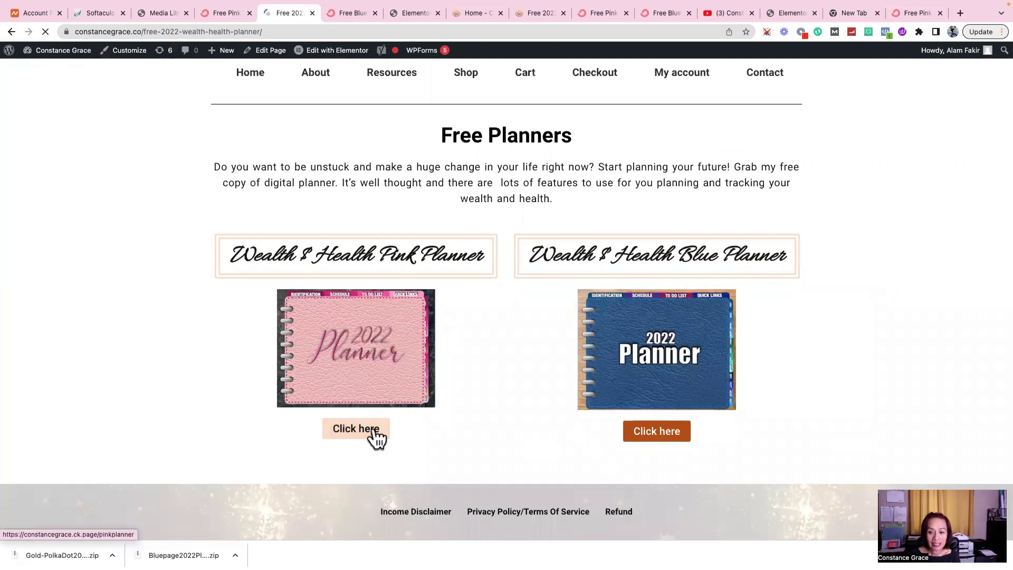
left_click(376, 436)
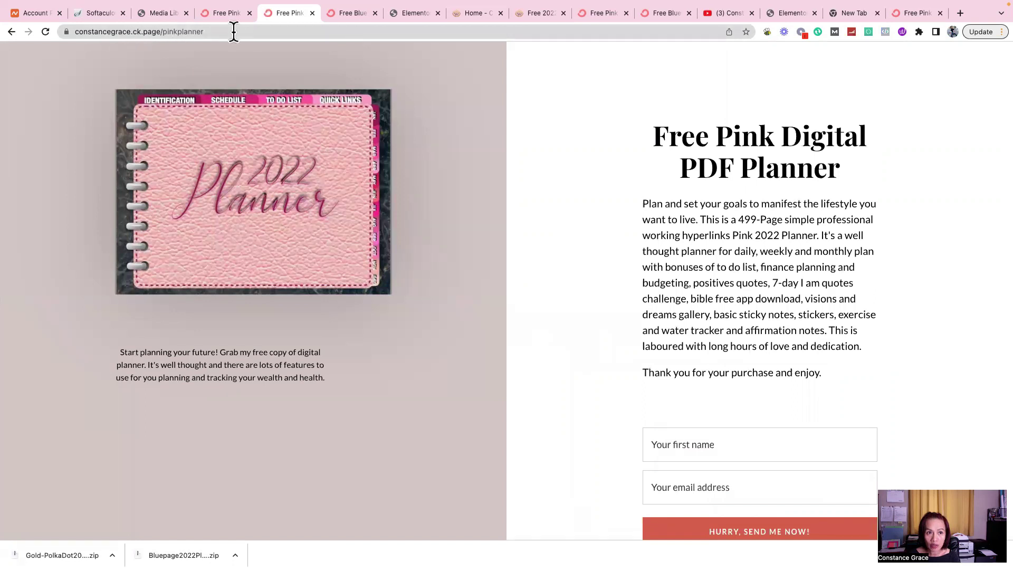
left_click(692, 445)
left_click(492, 398)
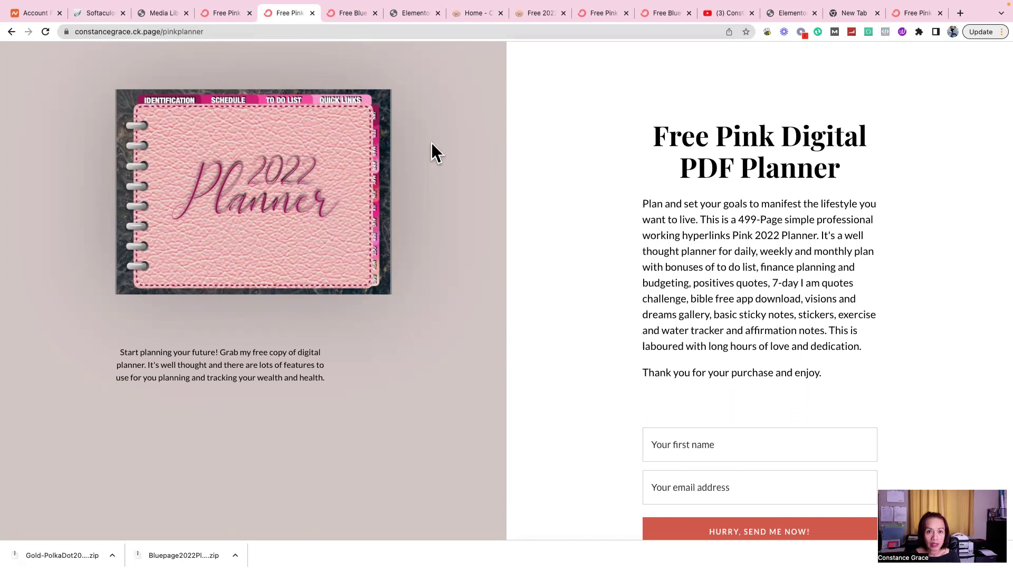
Step: Return to the live Free Planners page, follow the Blue Planner's "Click here" button and review its landing page
left_click(791, 13)
left_click(549, 207)
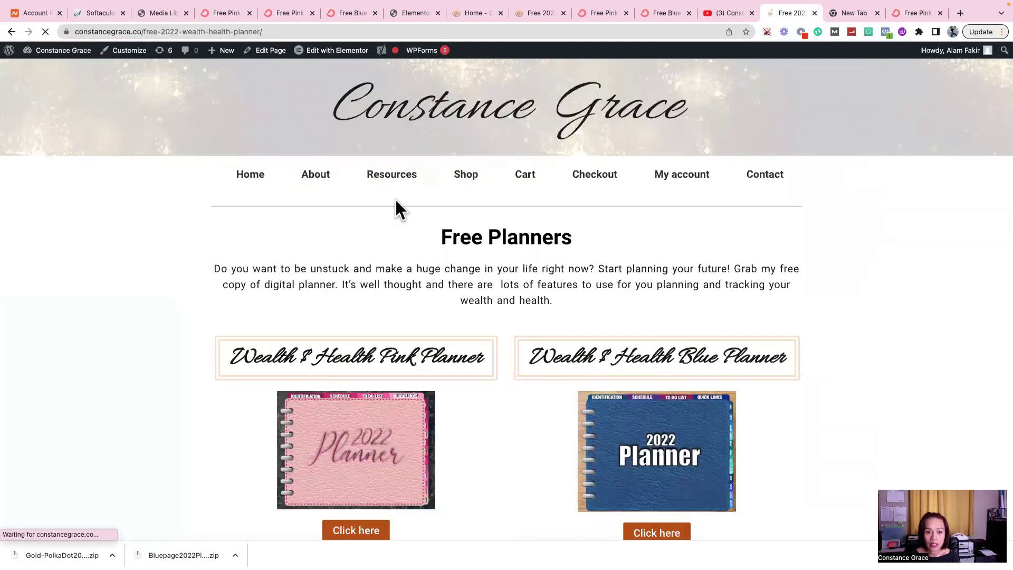
scroll(527, 327, "down", 2)
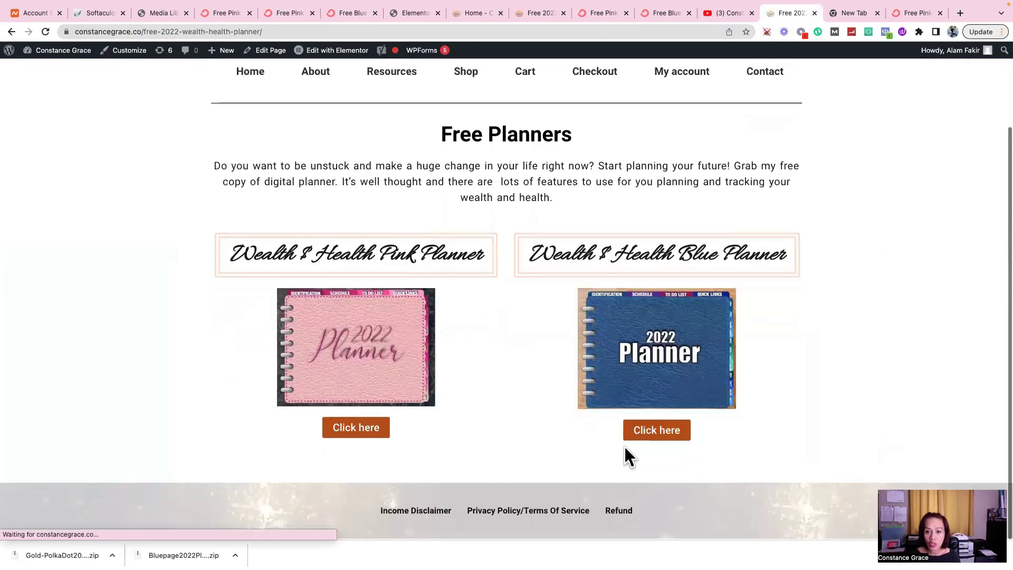
left_click(674, 442)
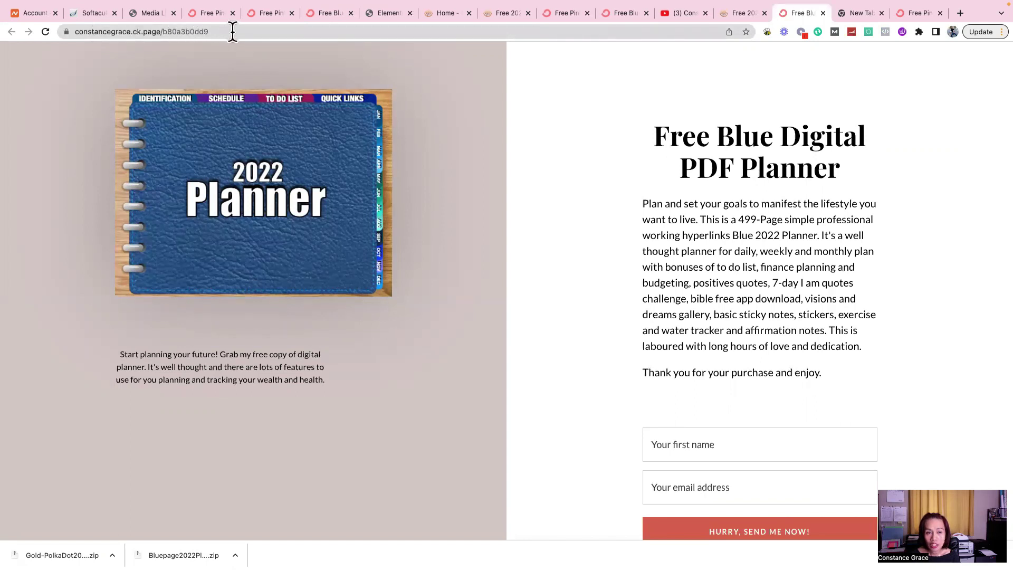
scroll(277, 204, "down", 3)
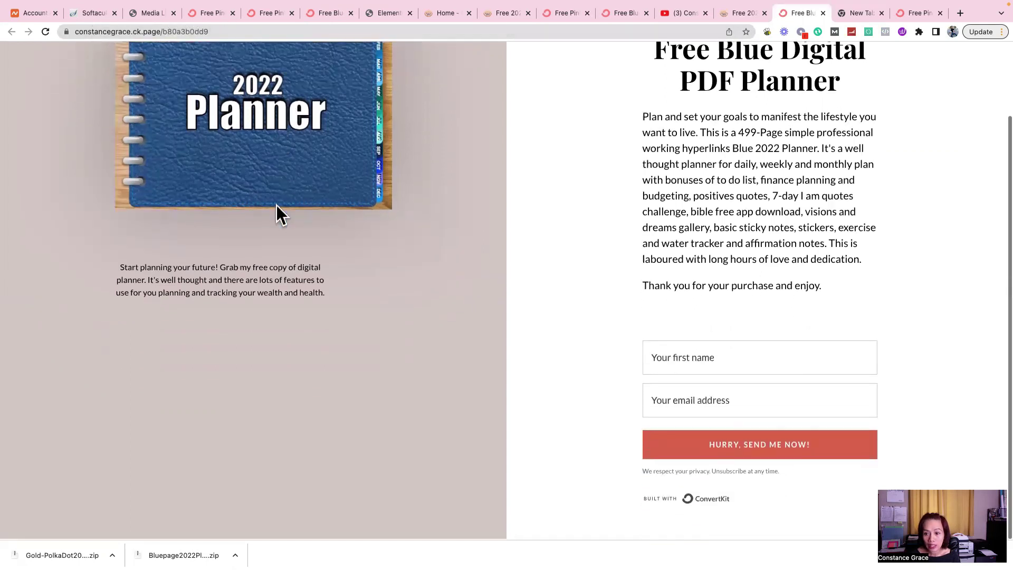
scroll(276, 205, "up", 3)
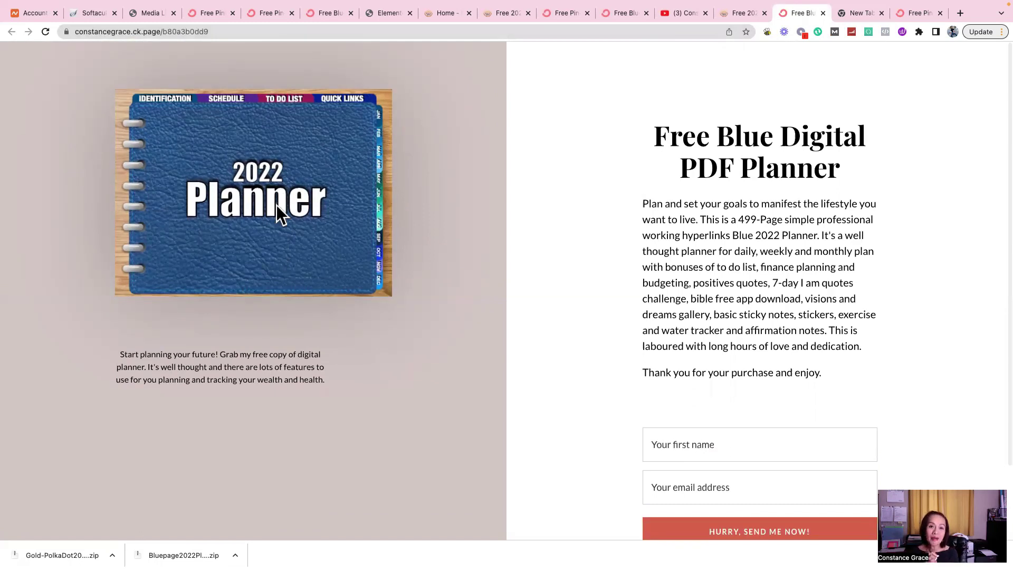